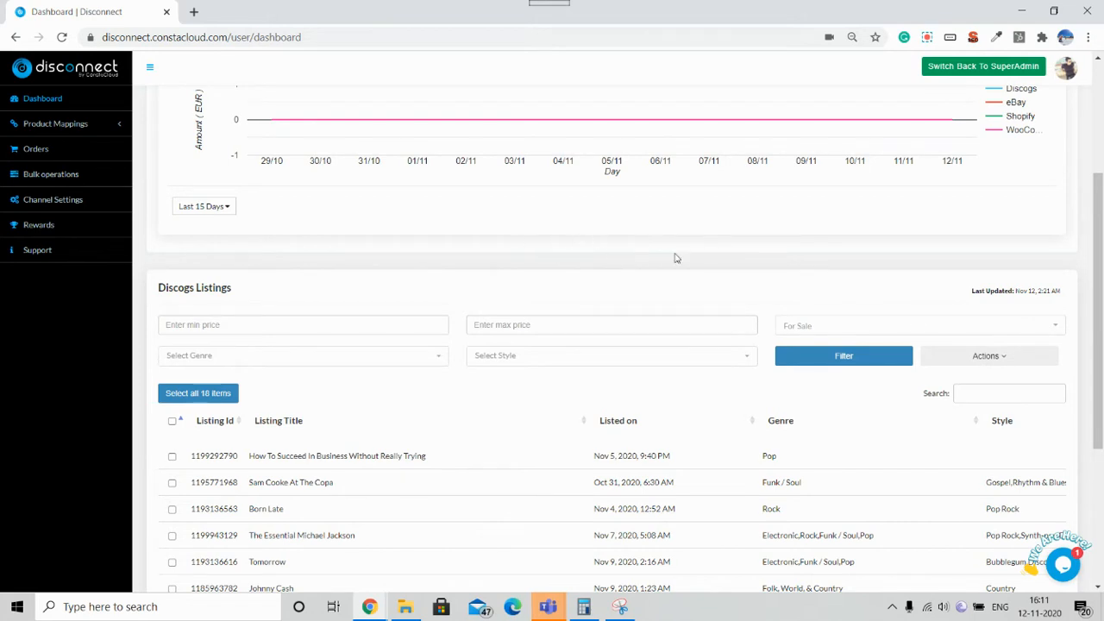
left_click(992, 353)
scroll(949, 345, "down", 1)
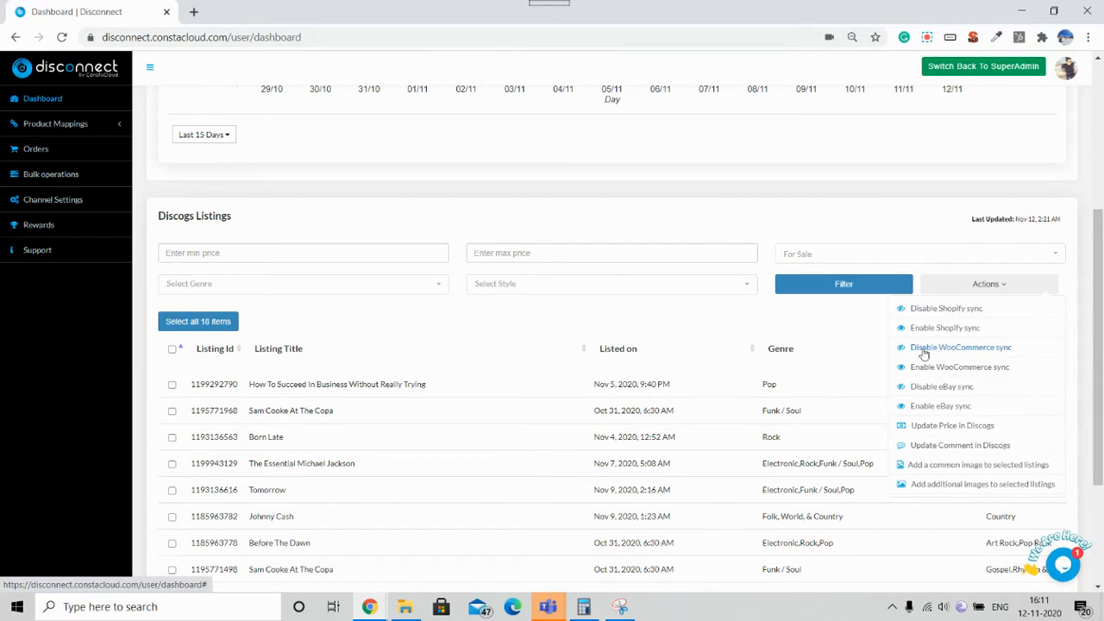
left_click(545, 185)
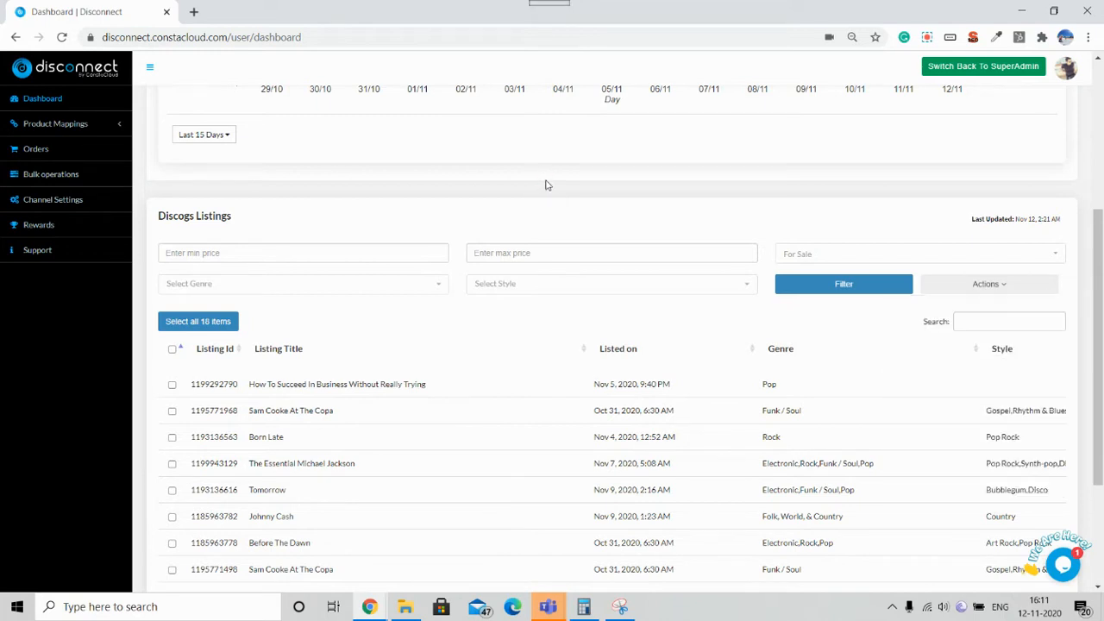
Step: Disable Shopify sync for all 18 Discogs listings
scroll(547, 185, "down", 1)
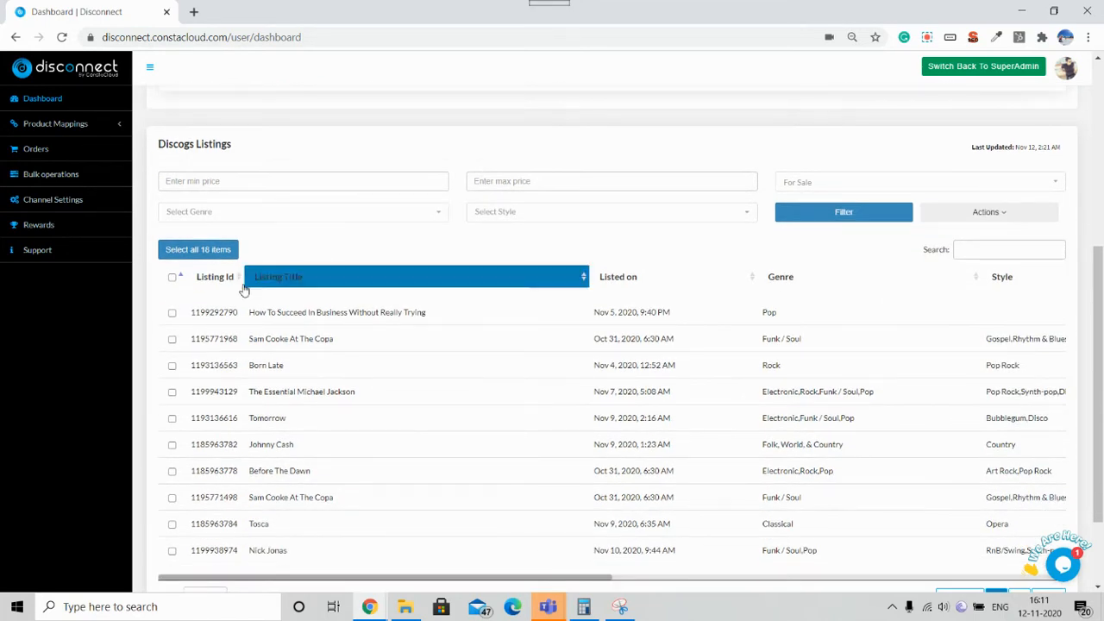
left_click(214, 259)
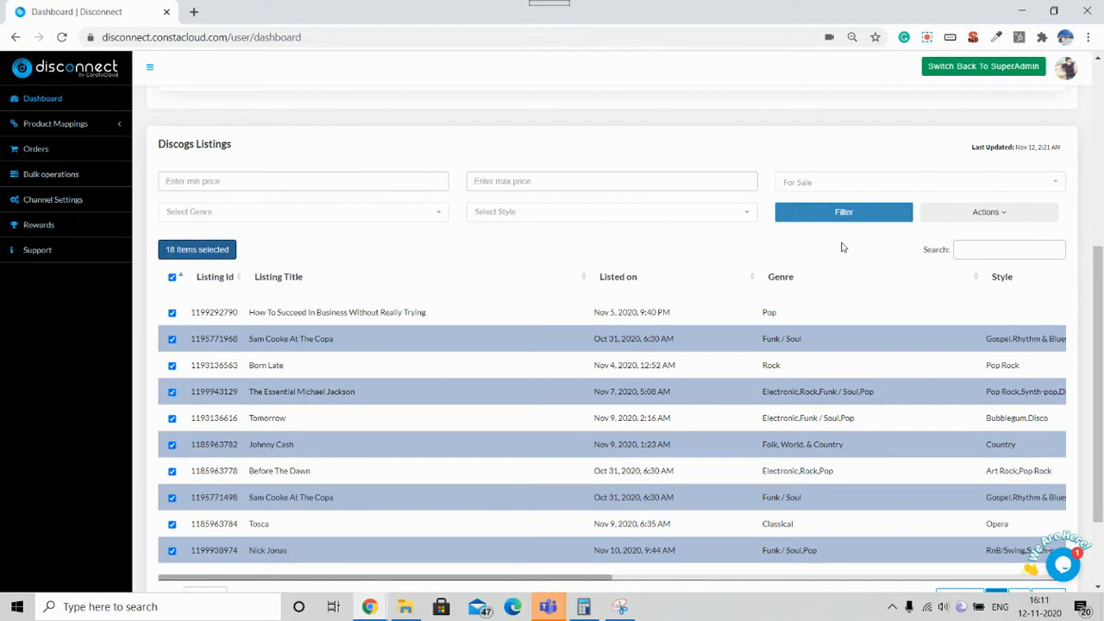
left_click(960, 219)
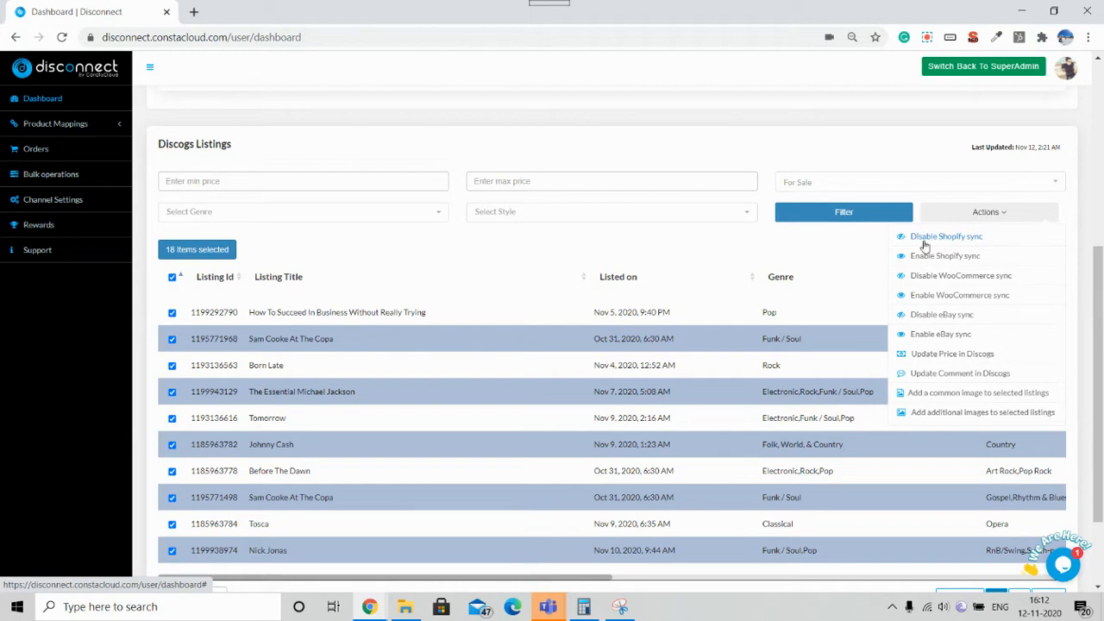
left_click(944, 245)
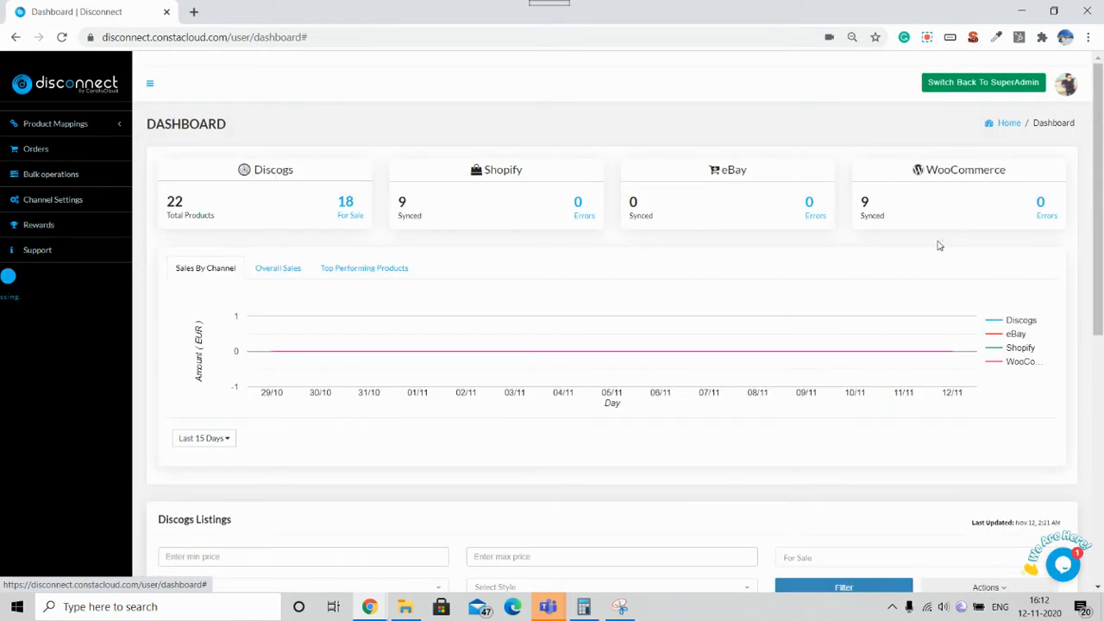
scroll(807, 298, "down", 1)
scroll(807, 299, "down", 5)
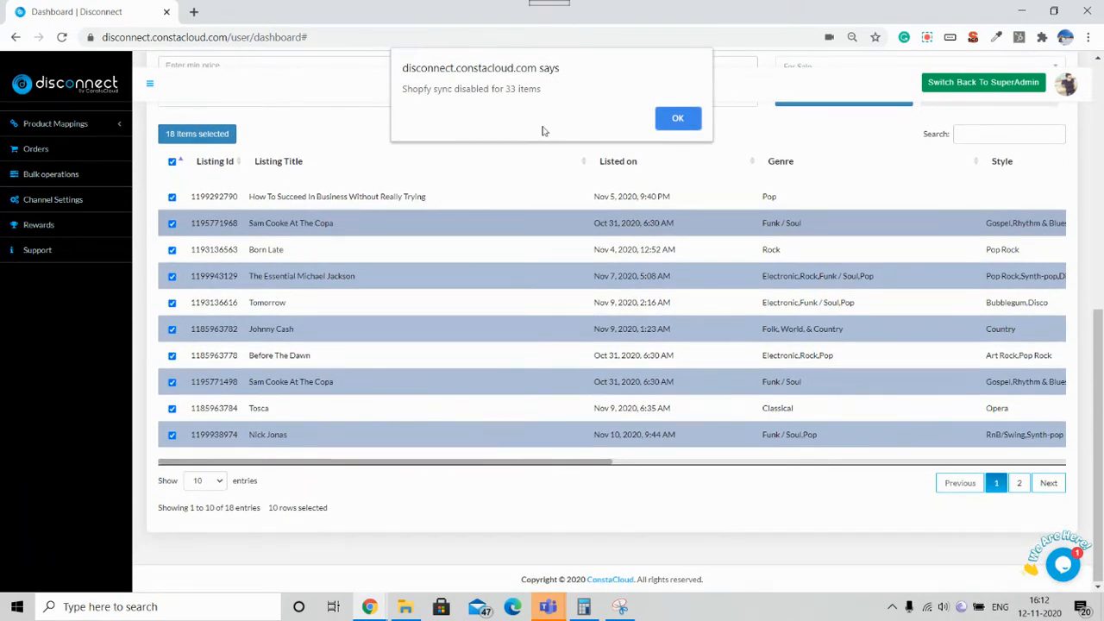
left_click(678, 119)
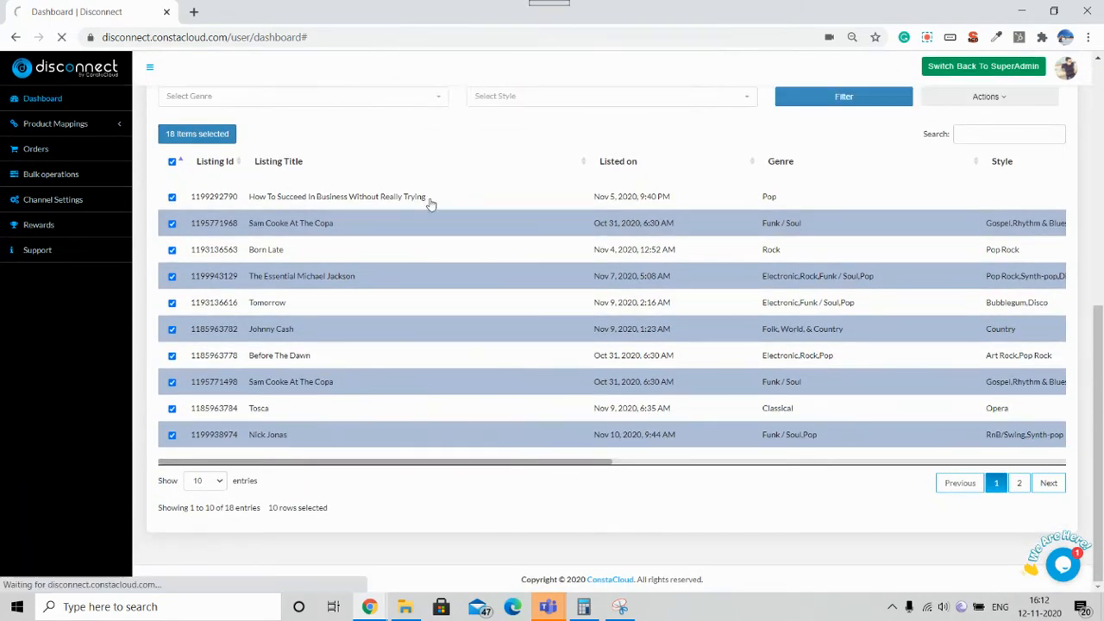
Step: Clear the listing selection and set the Discogs listings table to show 25 entries
left_click(172, 162)
left_click(207, 481)
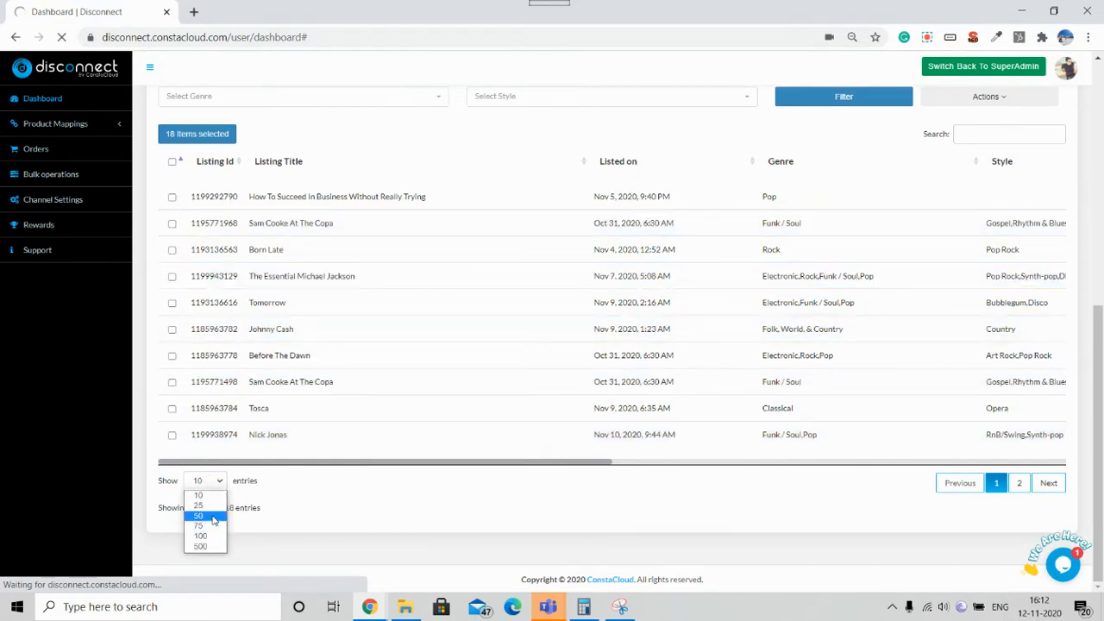
left_click(205, 505)
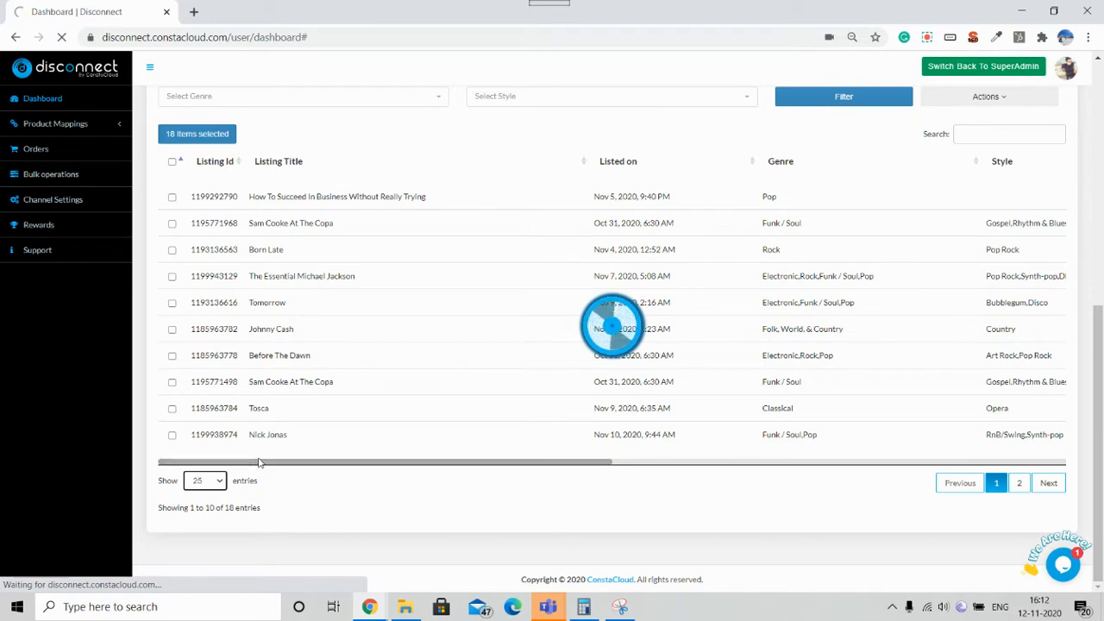
scroll(263, 449, "down", 2)
scroll(267, 429, "up", 3)
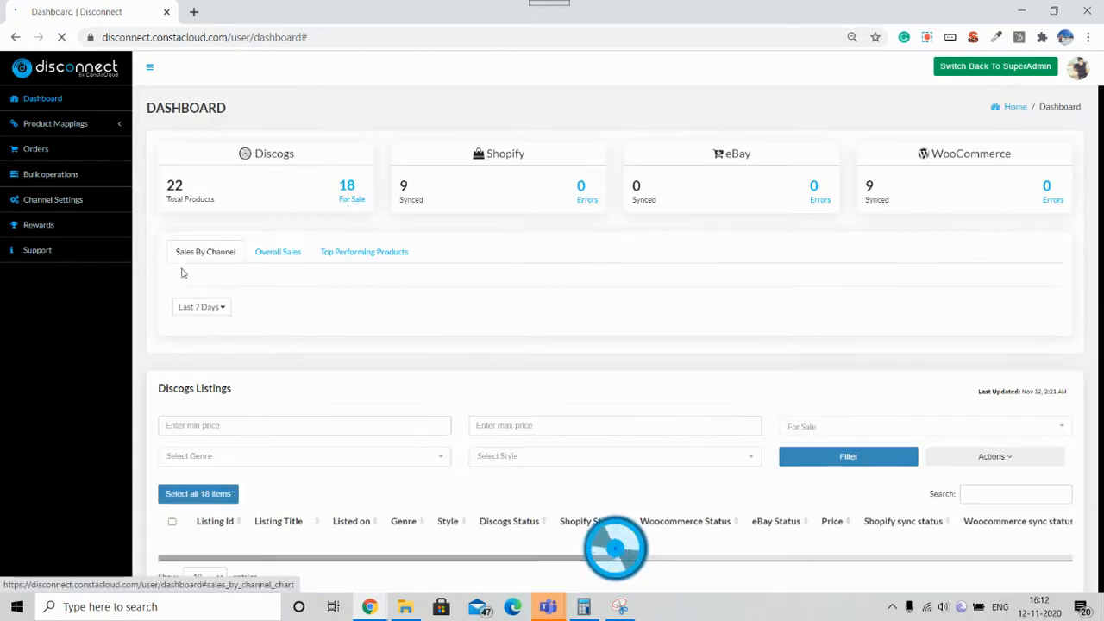
Step: Enable Shopify sync for all the Discogs listings shown on the first page of the table
scroll(227, 328, "down", 2)
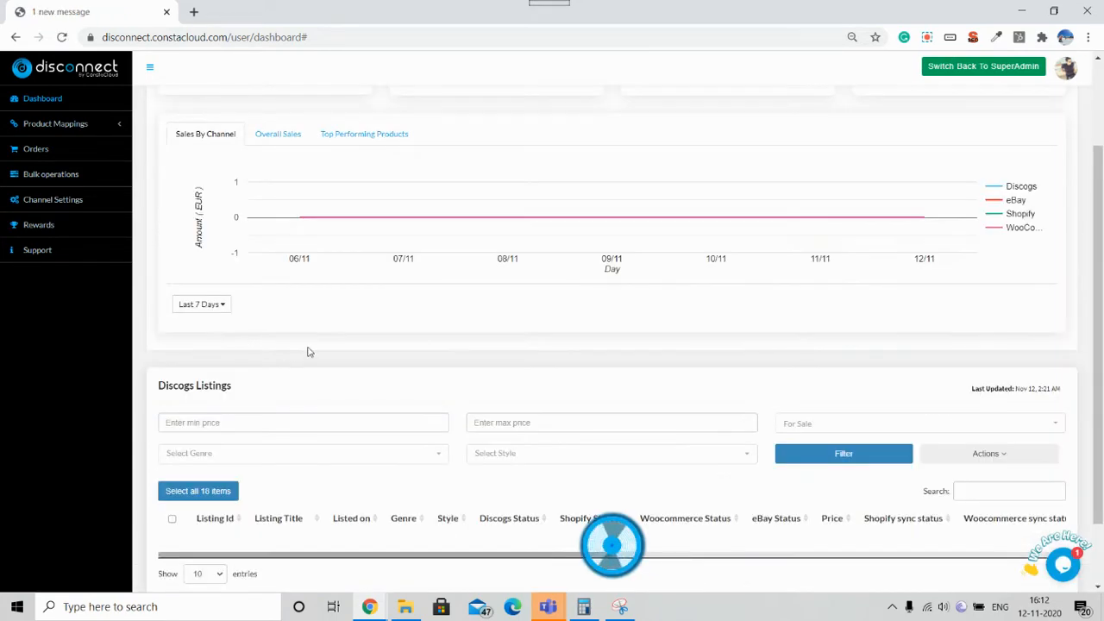
scroll(419, 355, "down", 1)
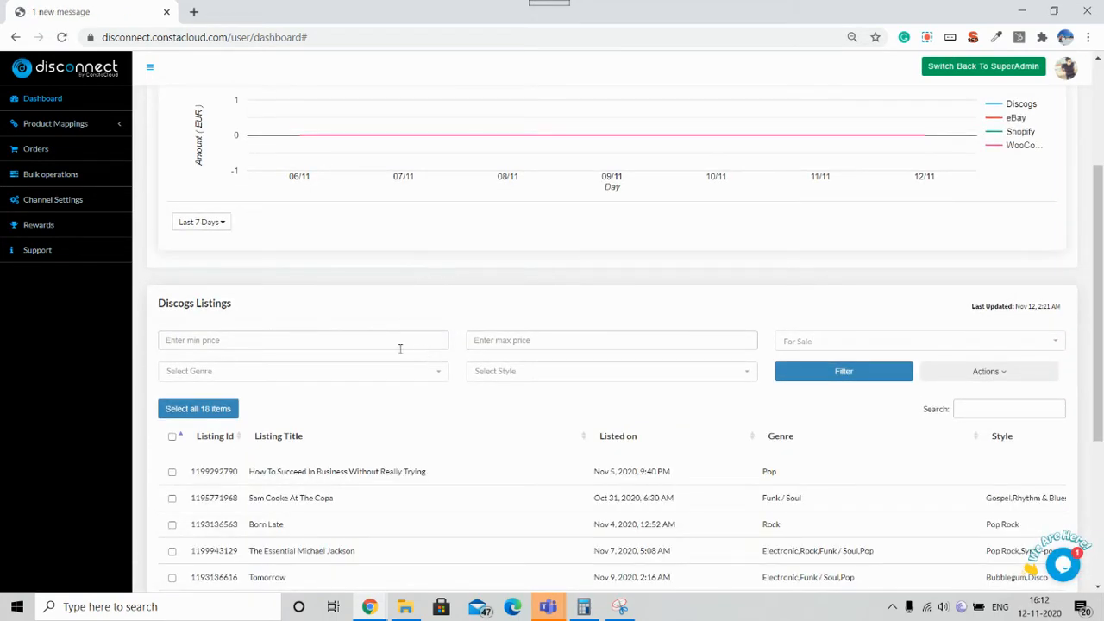
scroll(402, 348, "down", 3)
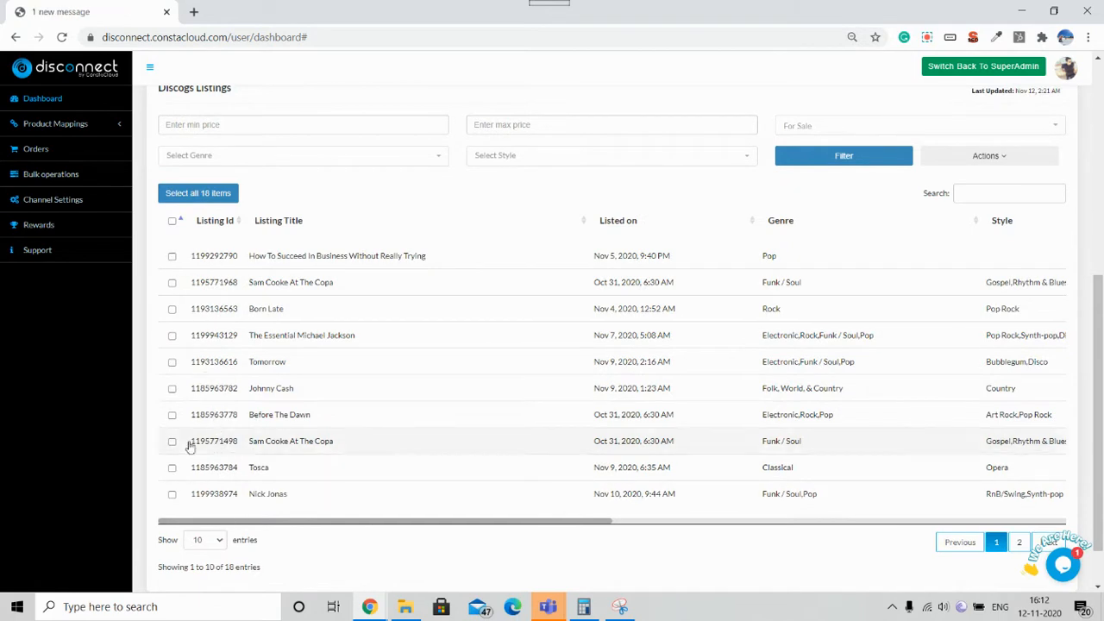
left_click(171, 221)
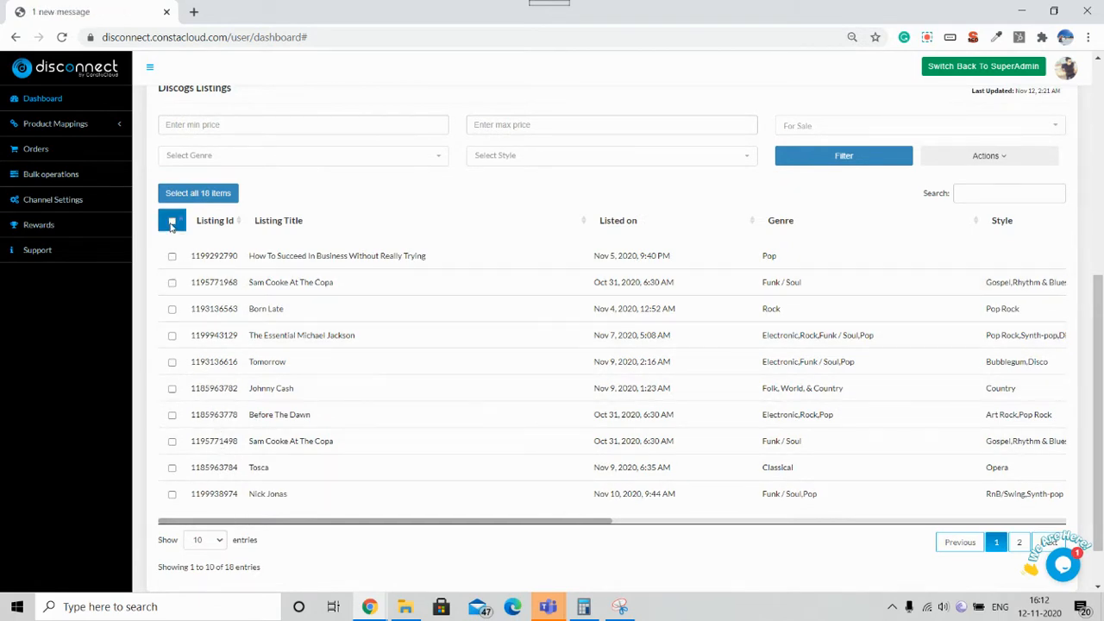
left_click(171, 222)
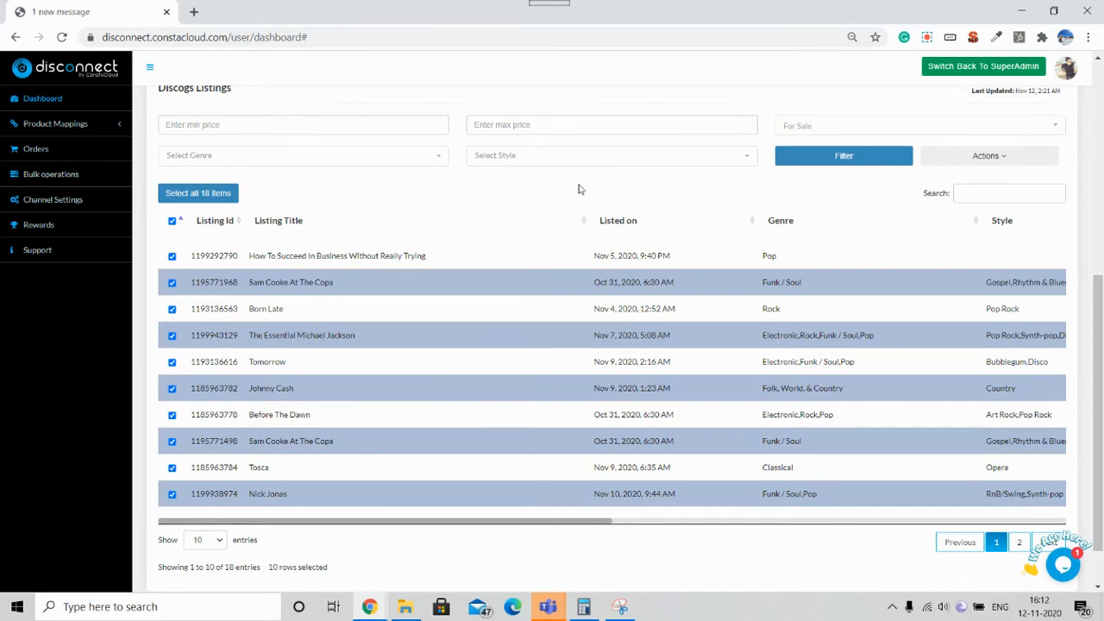
left_click(968, 164)
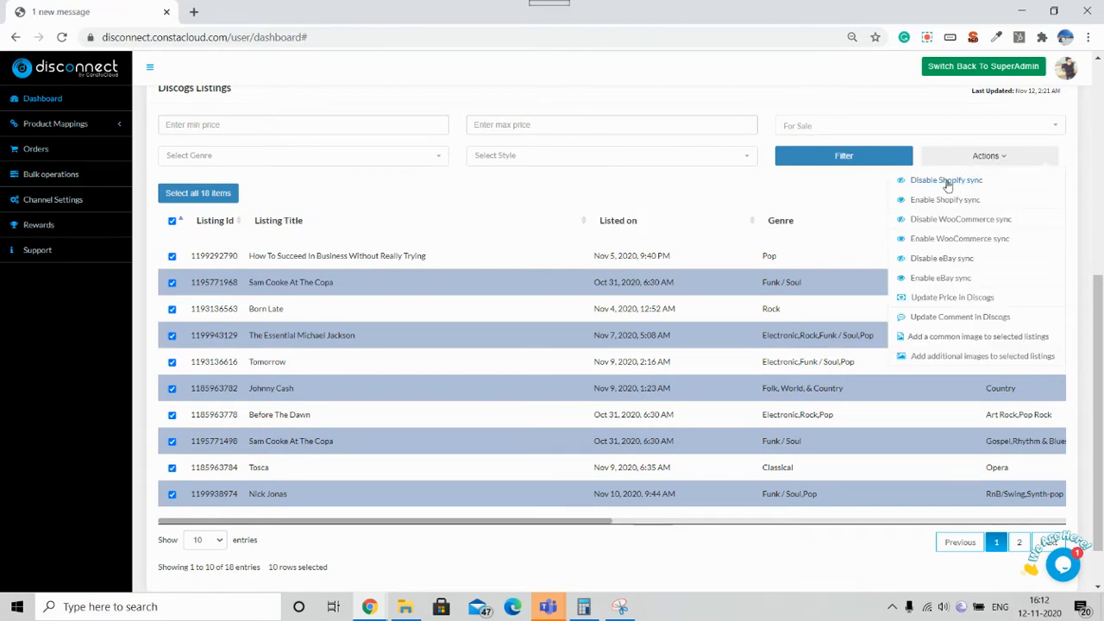
left_click(924, 204)
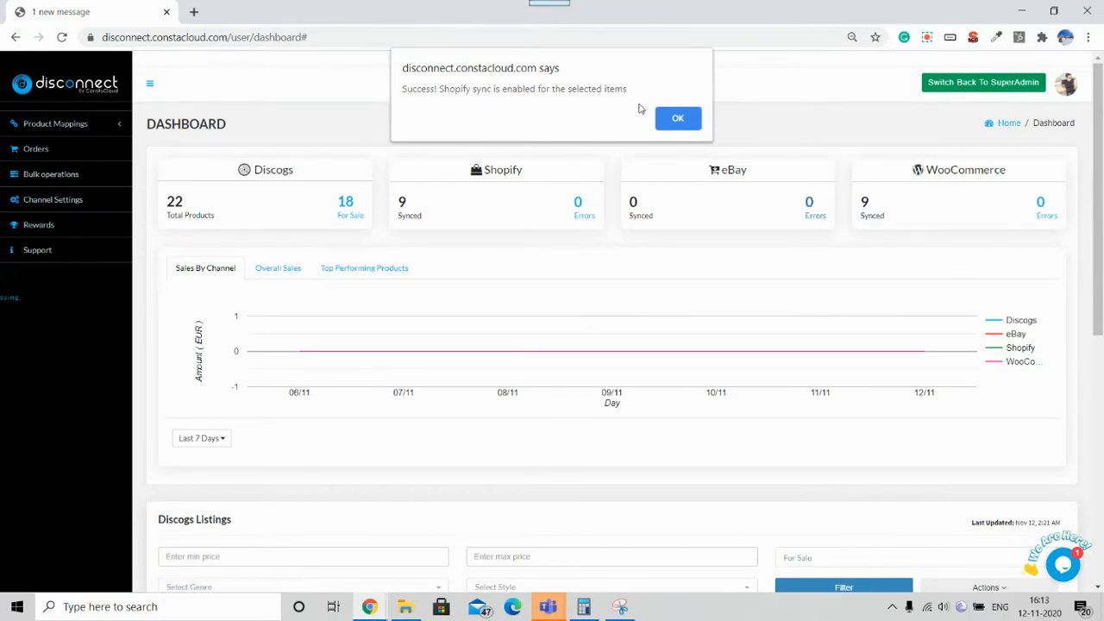
left_click(675, 118)
Step: Review the Shopify product sync settings in the channel settings
scroll(656, 294, "down", 2)
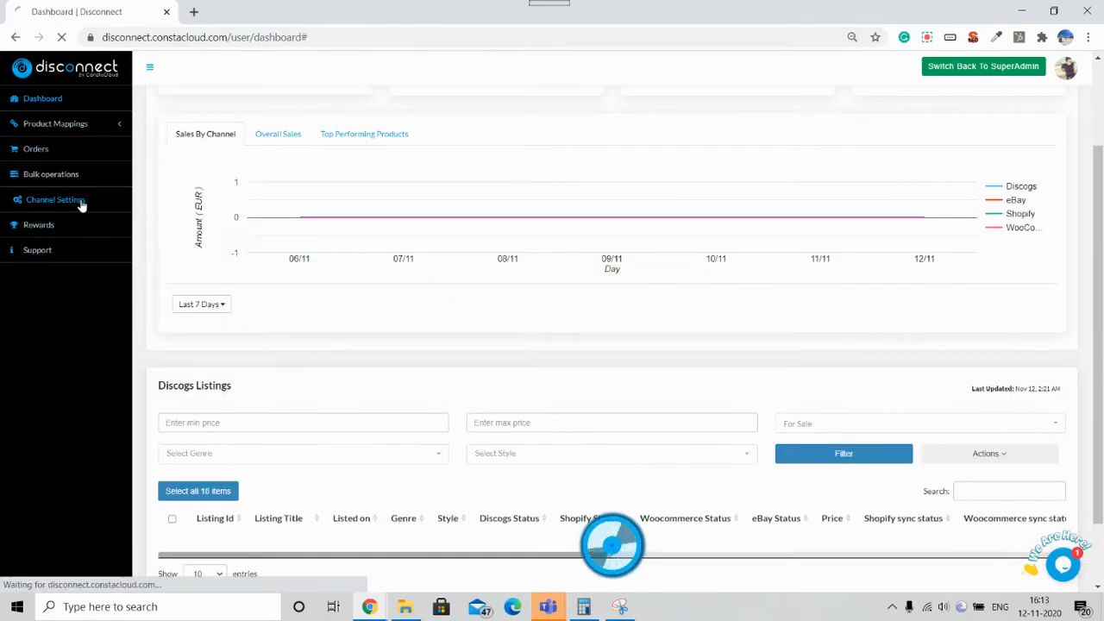
left_click(110, 195)
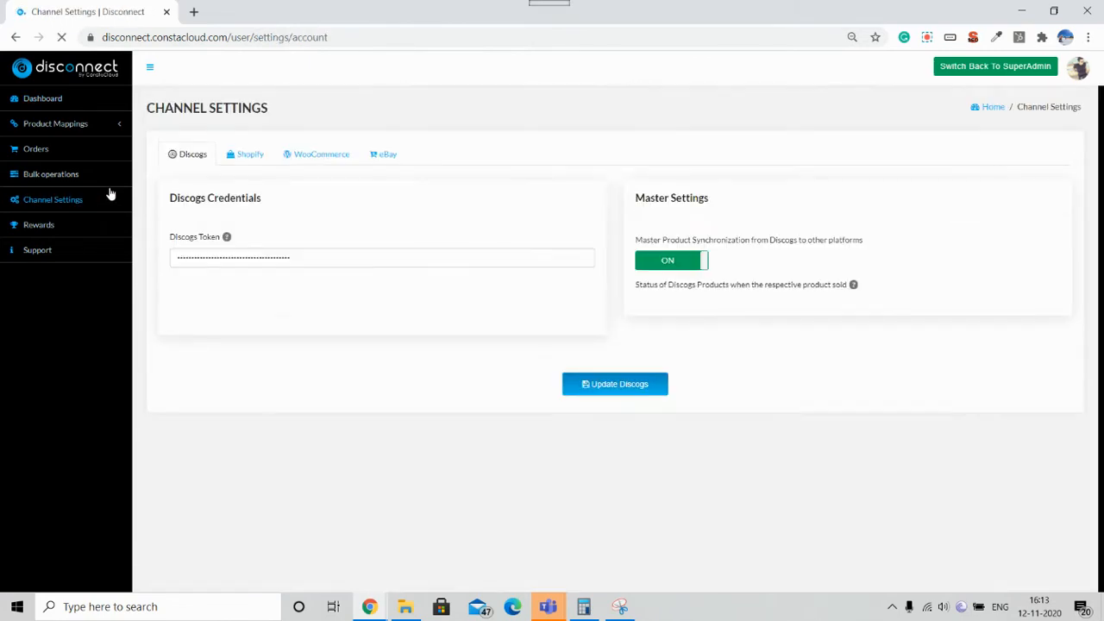
left_click(250, 156)
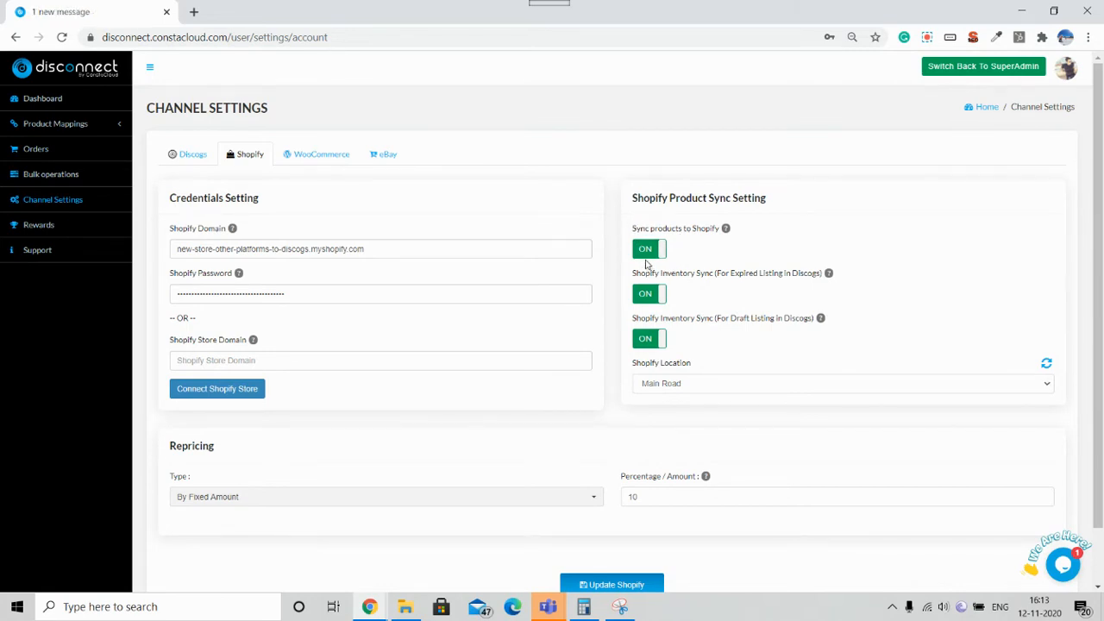
Step: Return to the dashboard's Discogs listings and check the available bulk actions
left_click(86, 102)
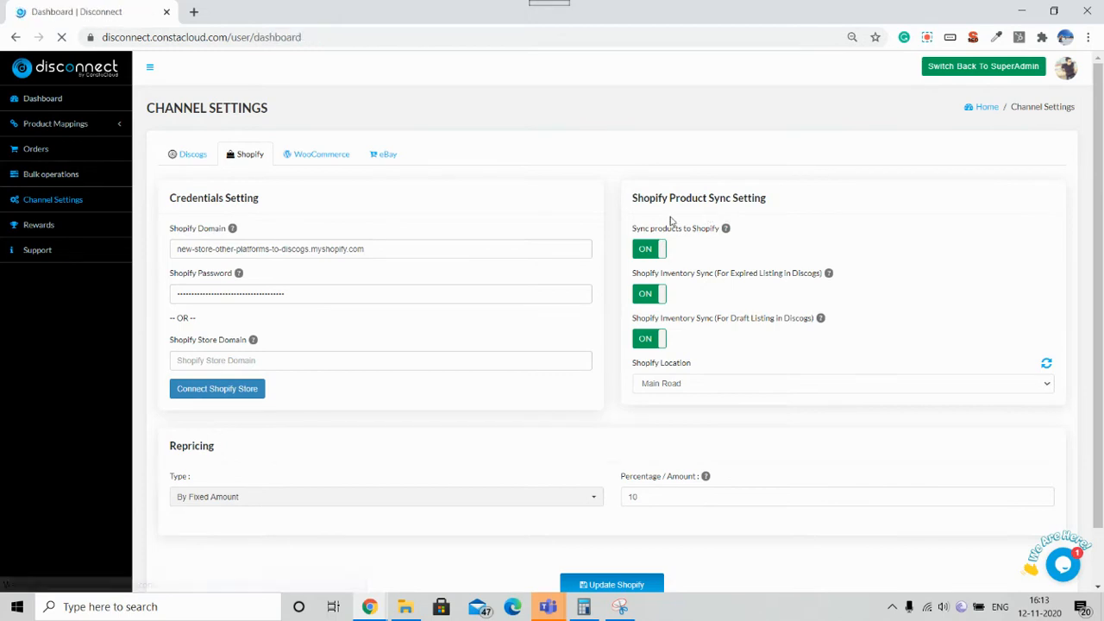
scroll(673, 223, "down", 3)
scroll(674, 223, "down", 1)
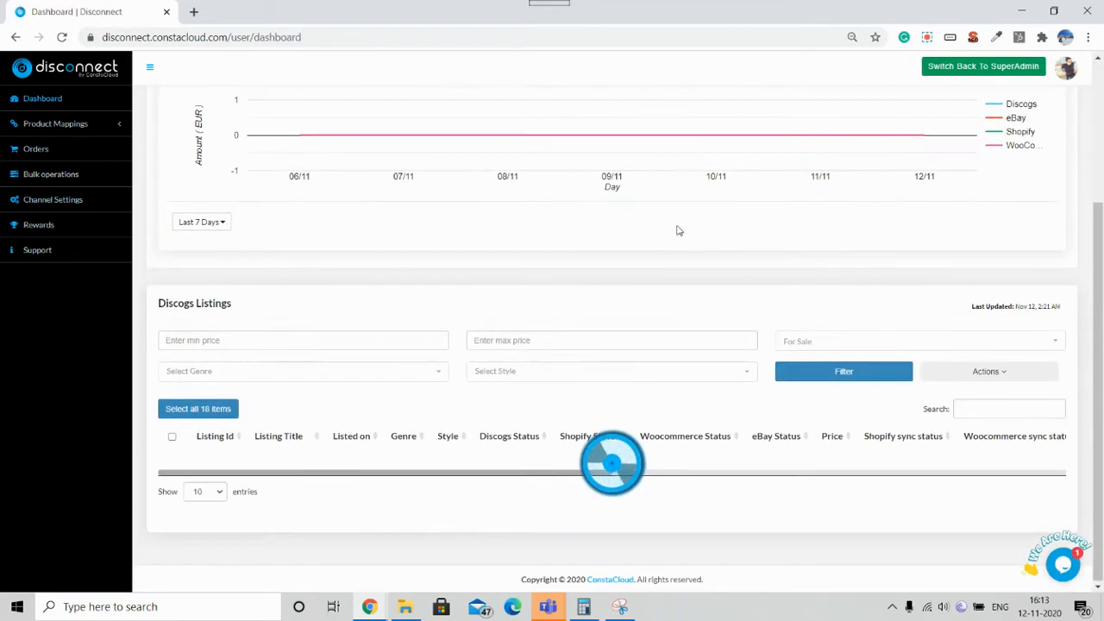
left_click(976, 371)
scroll(932, 346, "down", 1)
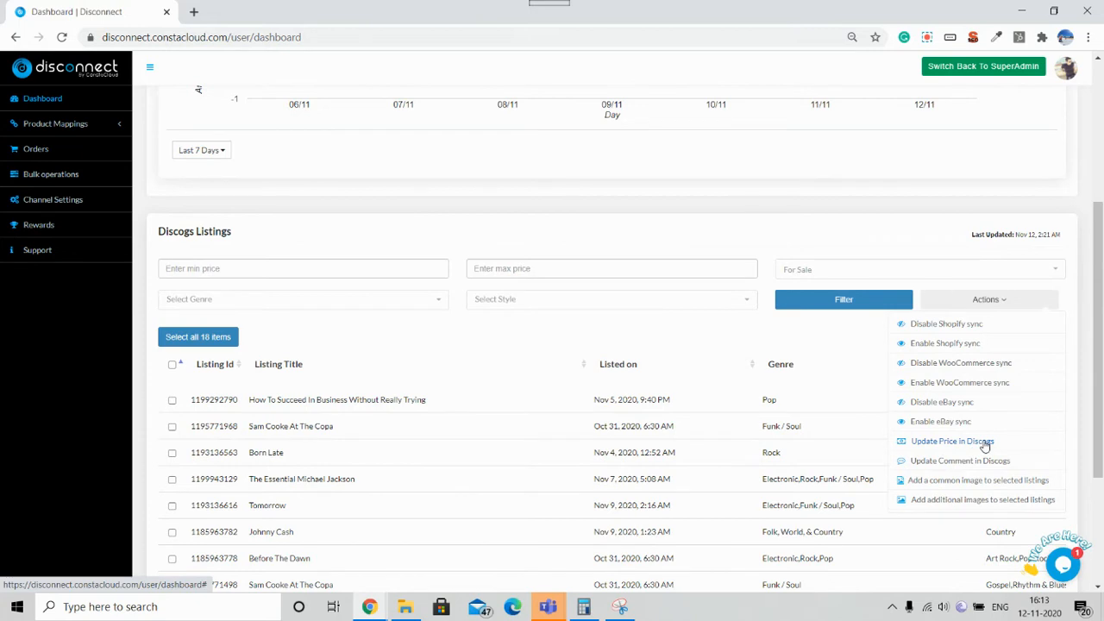
left_click(616, 244)
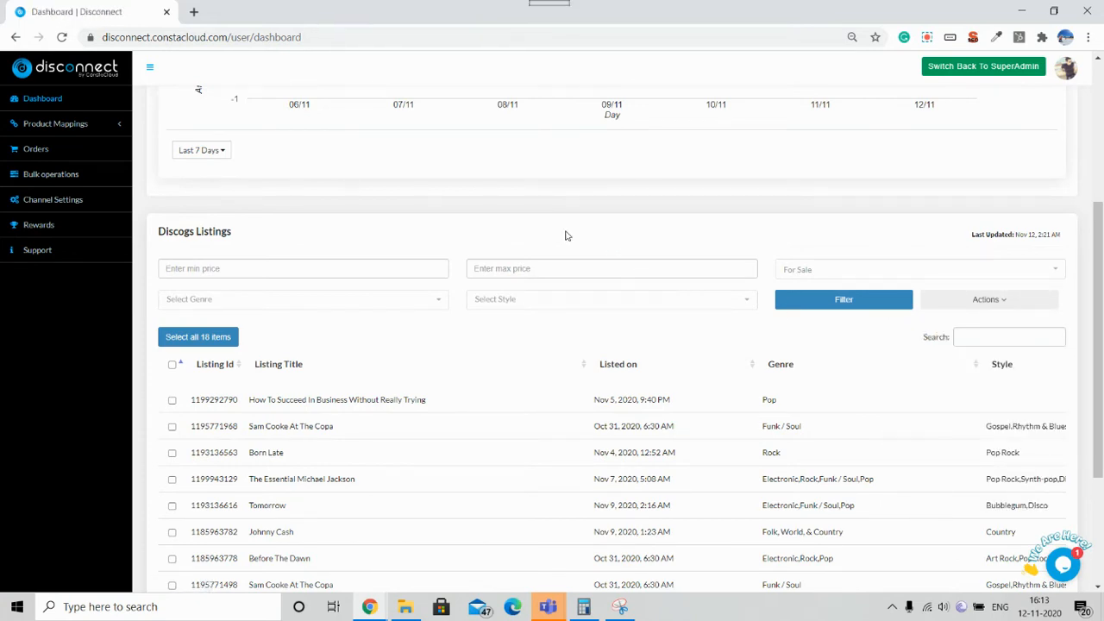
scroll(514, 241, "down", 1)
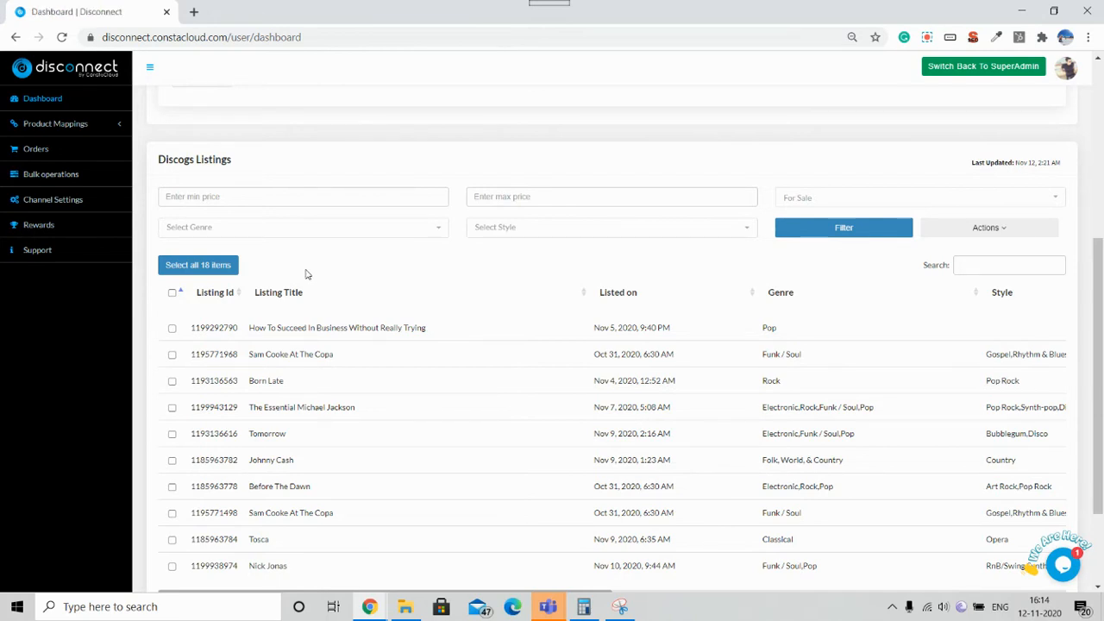
Step: Decrease the Discogs price of only the listing "How To Succeed In Business Without Really Trying" by 10 percent
left_click(229, 276)
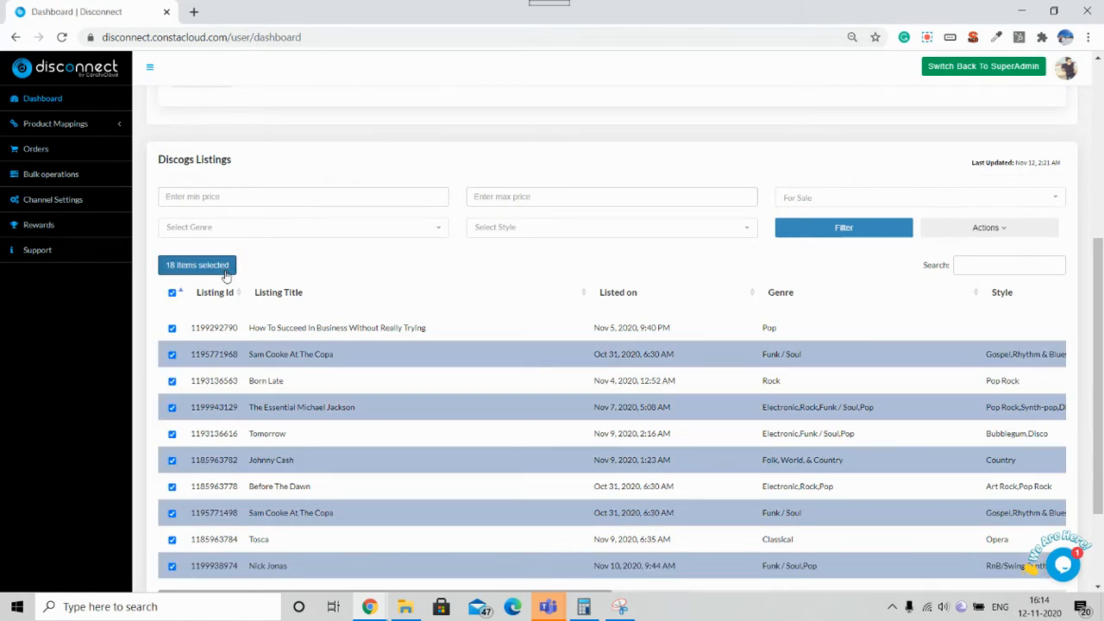
left_click(226, 273)
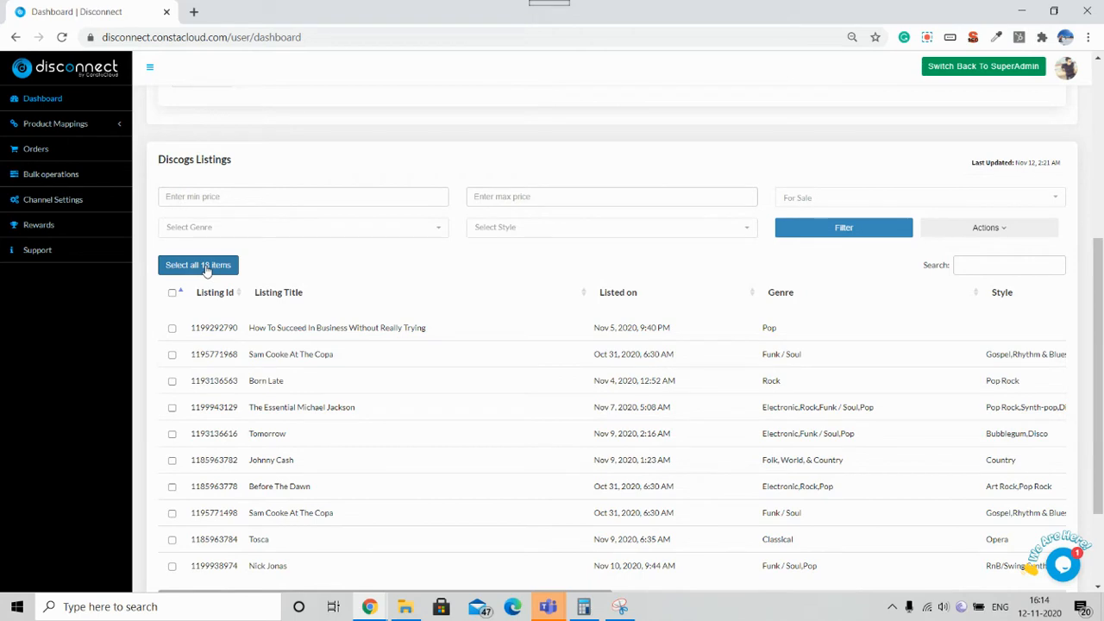
left_click(173, 329)
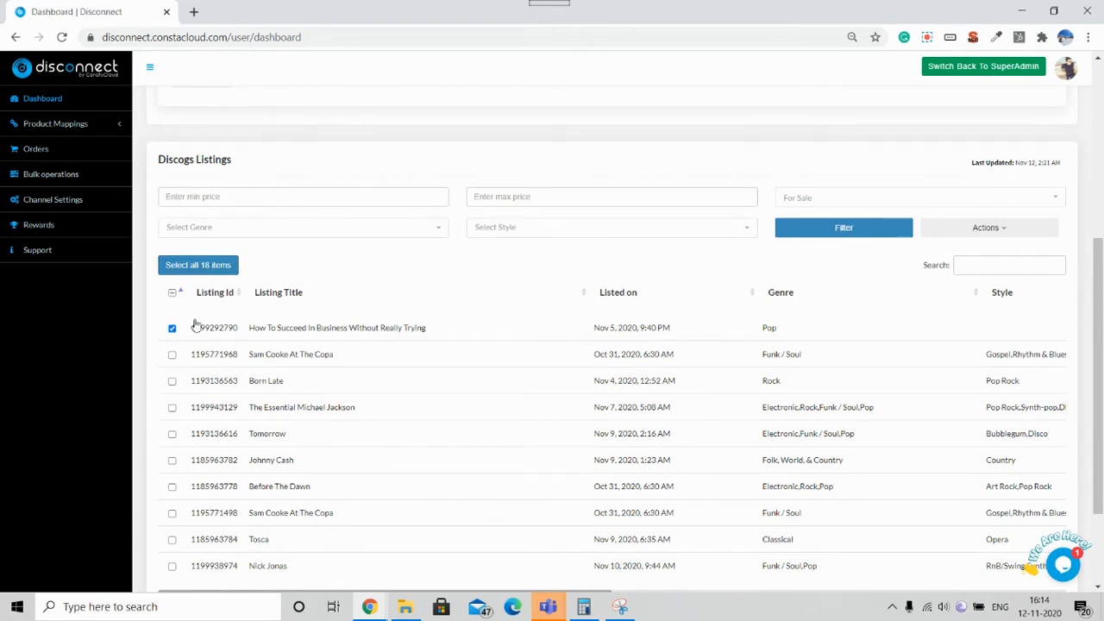
left_click(982, 227)
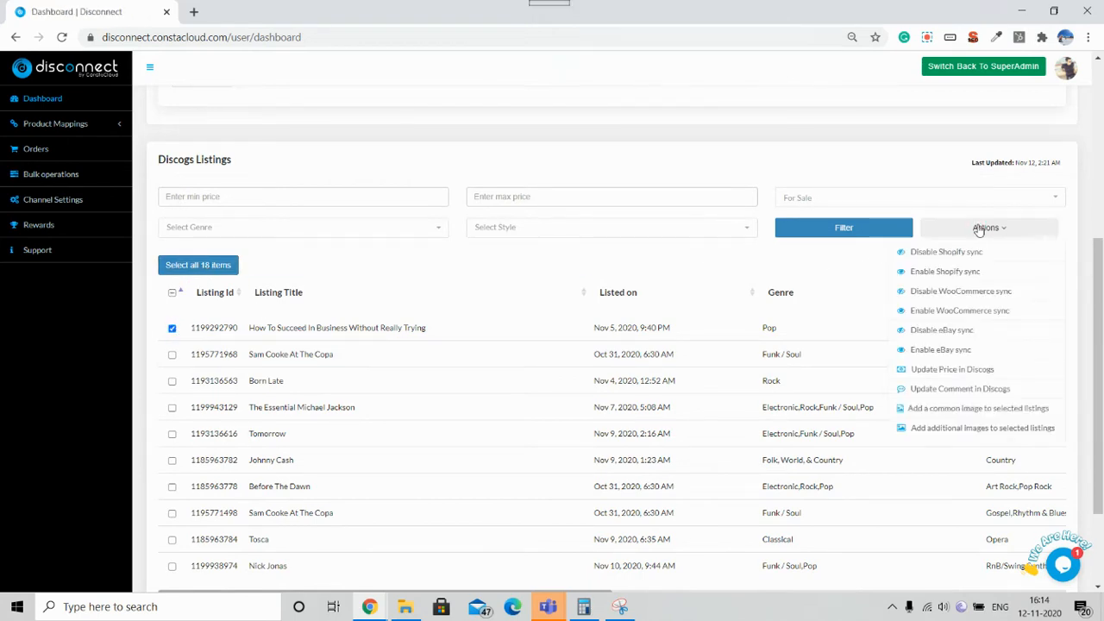
left_click(941, 370)
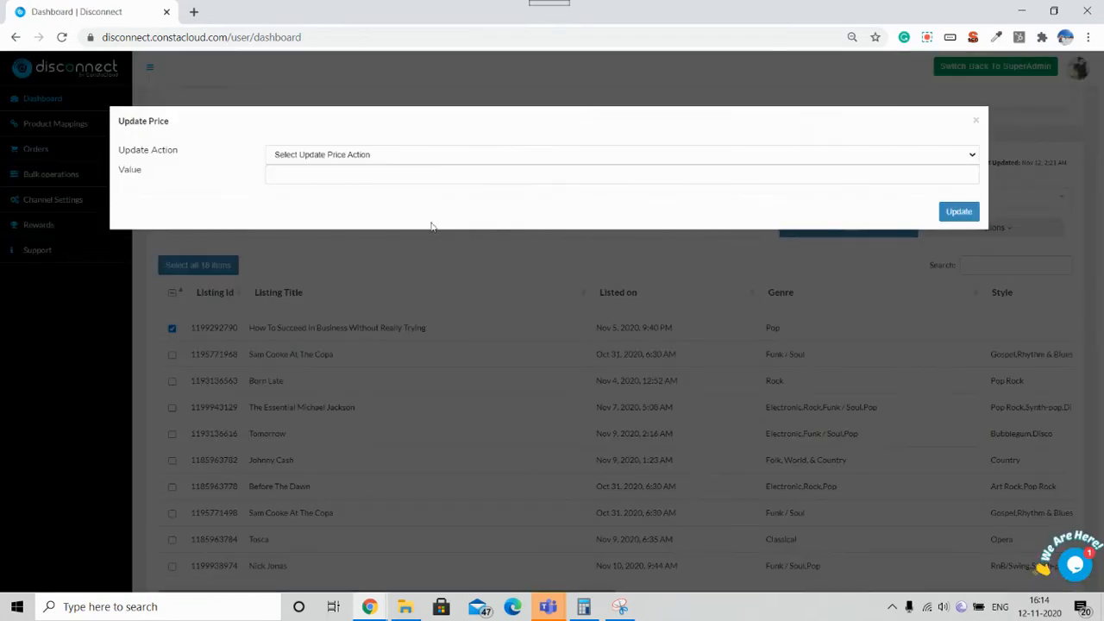
left_click(343, 156)
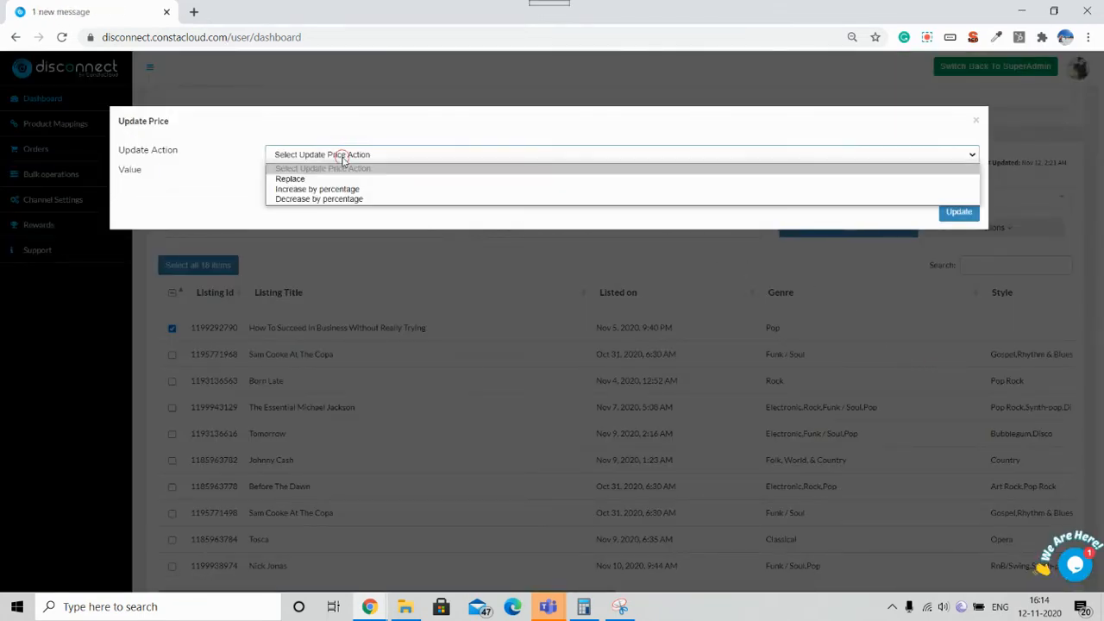
left_click(329, 199)
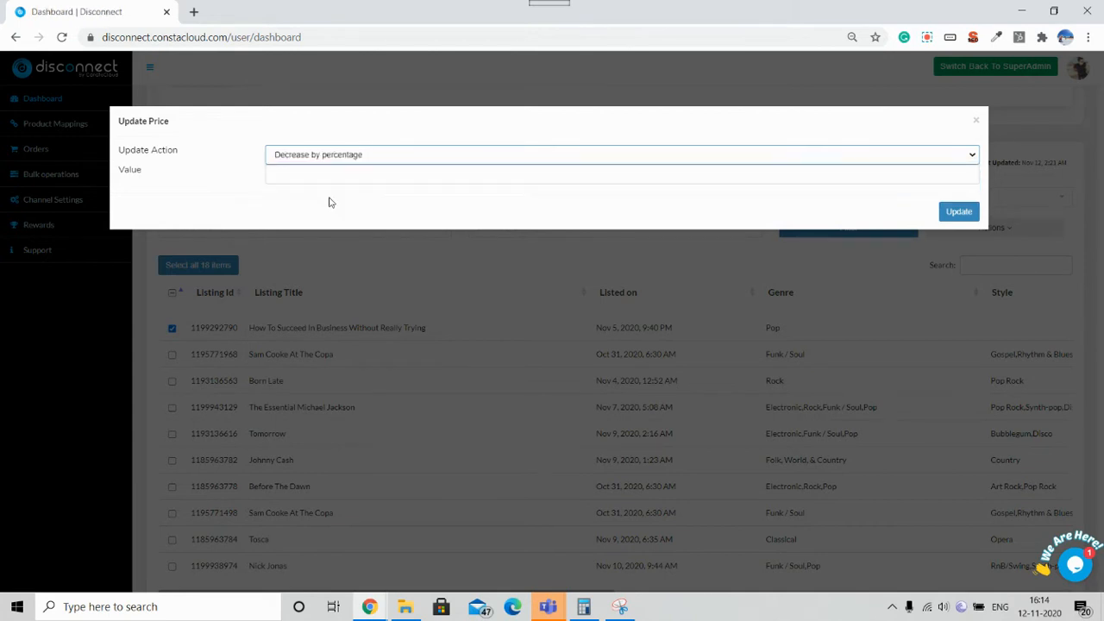
left_click(322, 174)
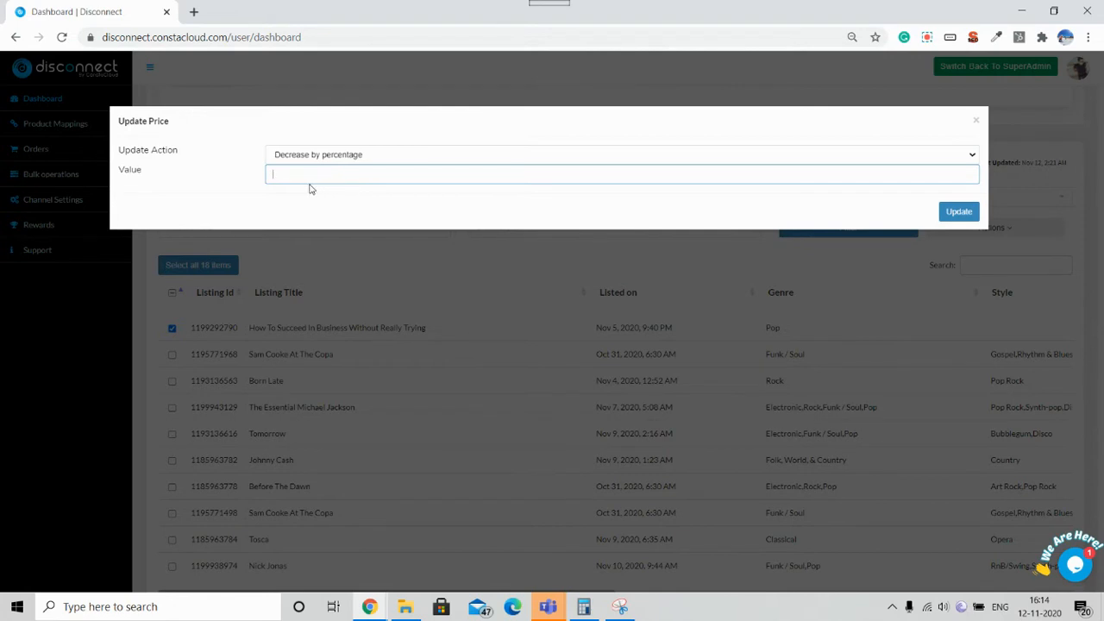
type("10")
left_click(961, 213)
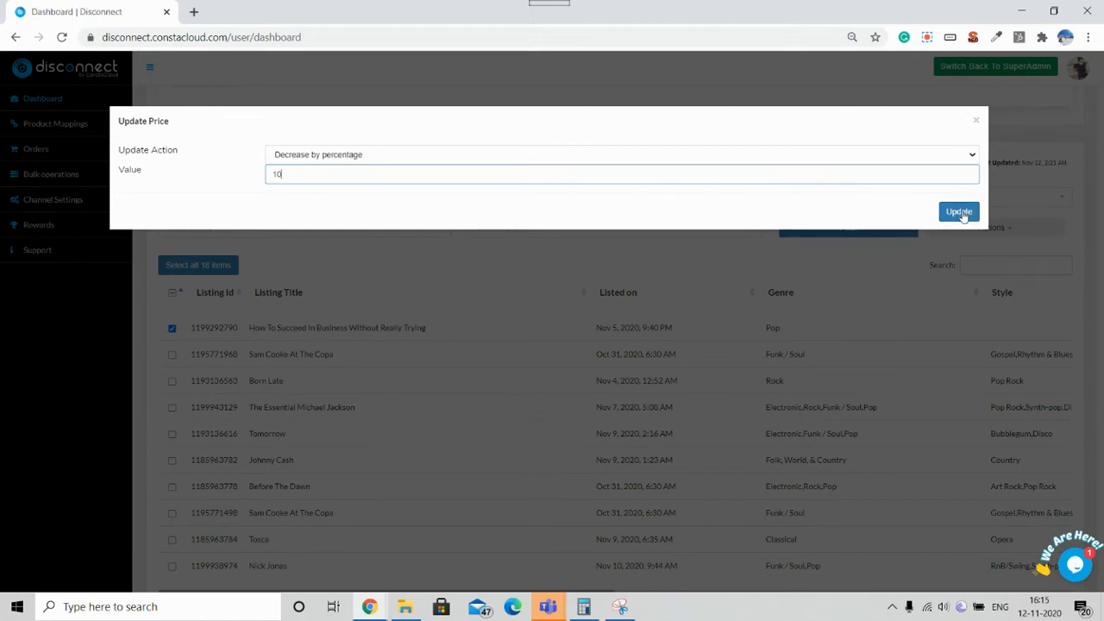
Step: Submit the 10 percent price decrease for the selected listing, close the price form, and check the job in the bulk operations list
left_click(960, 213)
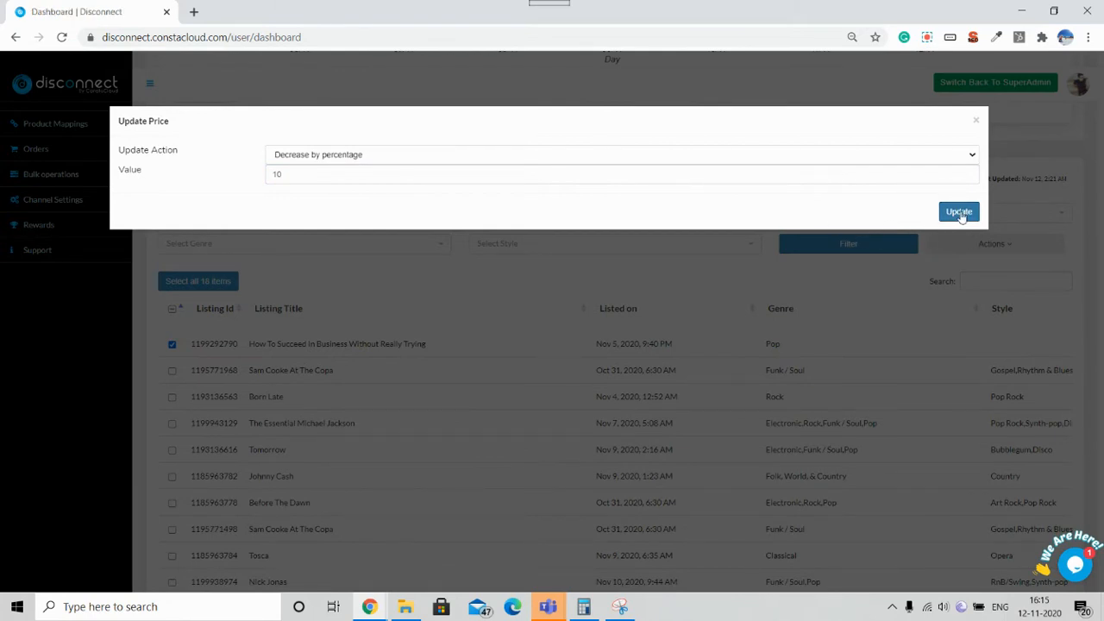
left_click(959, 213)
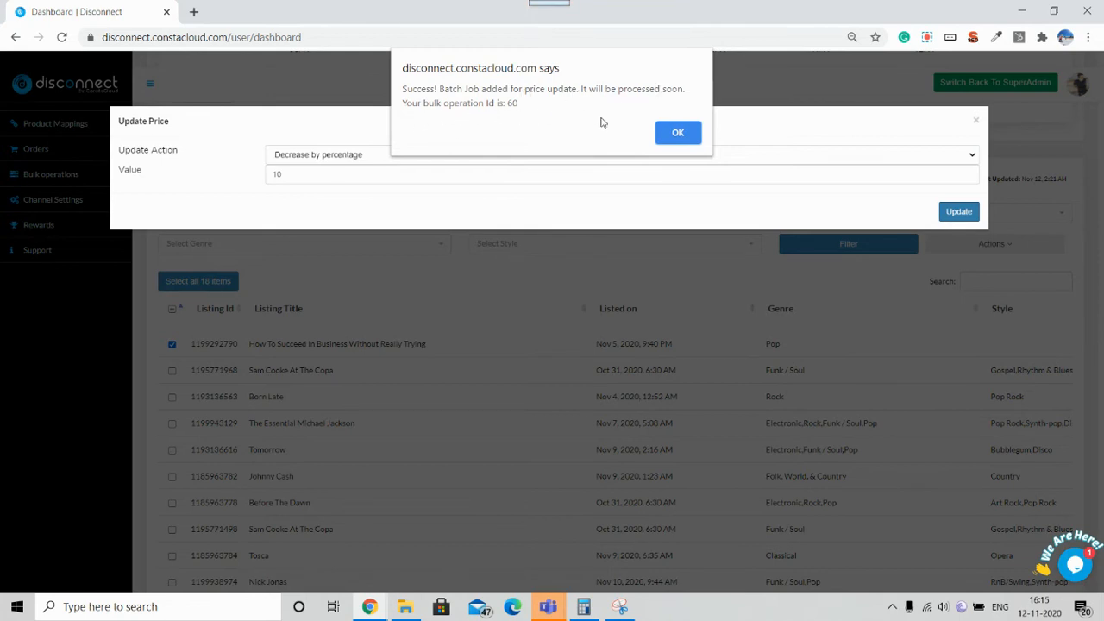
left_click(662, 130)
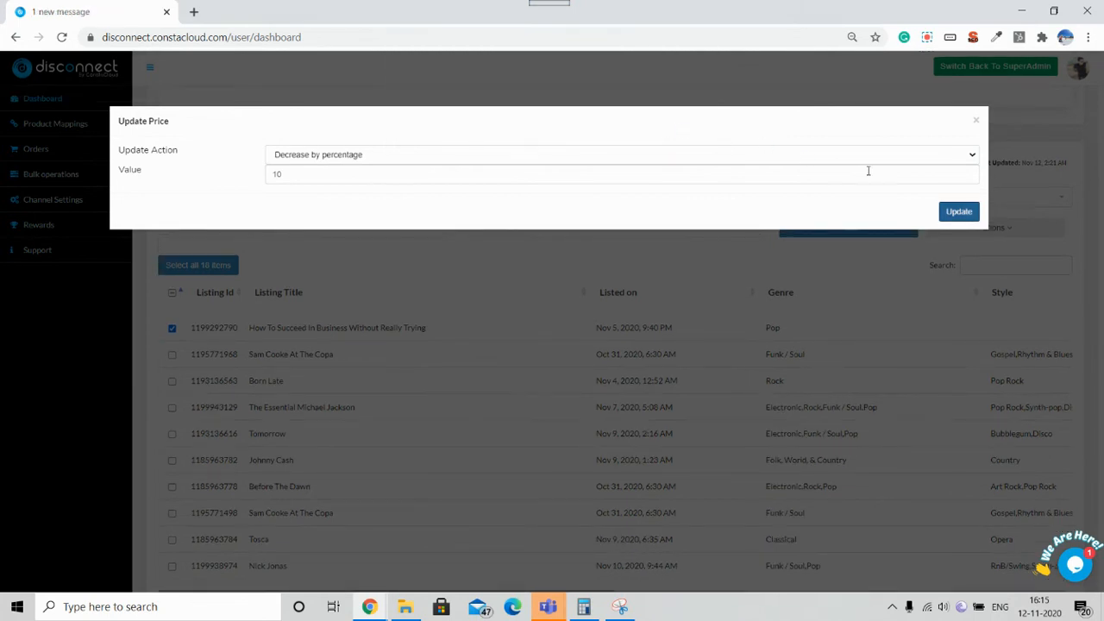
left_click(975, 122)
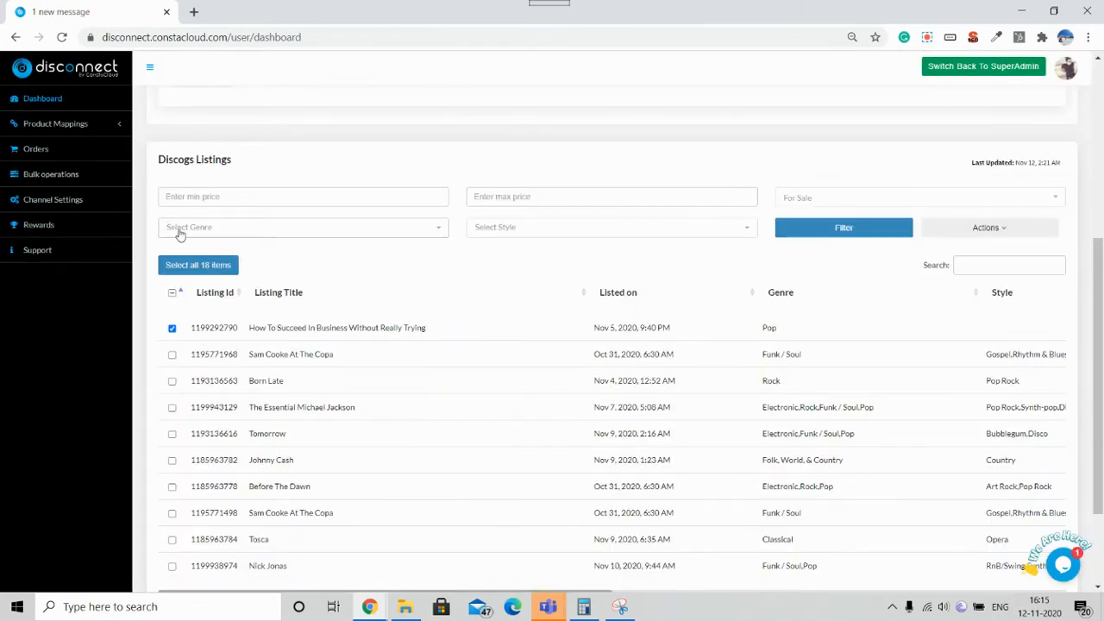
left_click(79, 176)
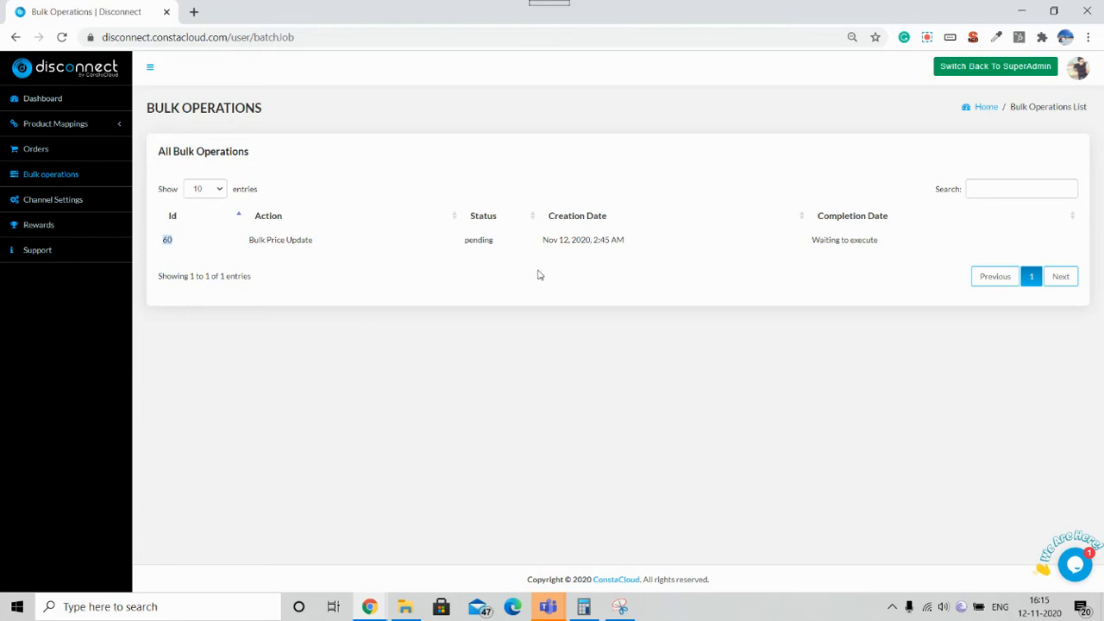
Step: Review the sync and repricing settings of the Shopify, WooCommerce and eBay channels in the channel settings
left_click(95, 112)
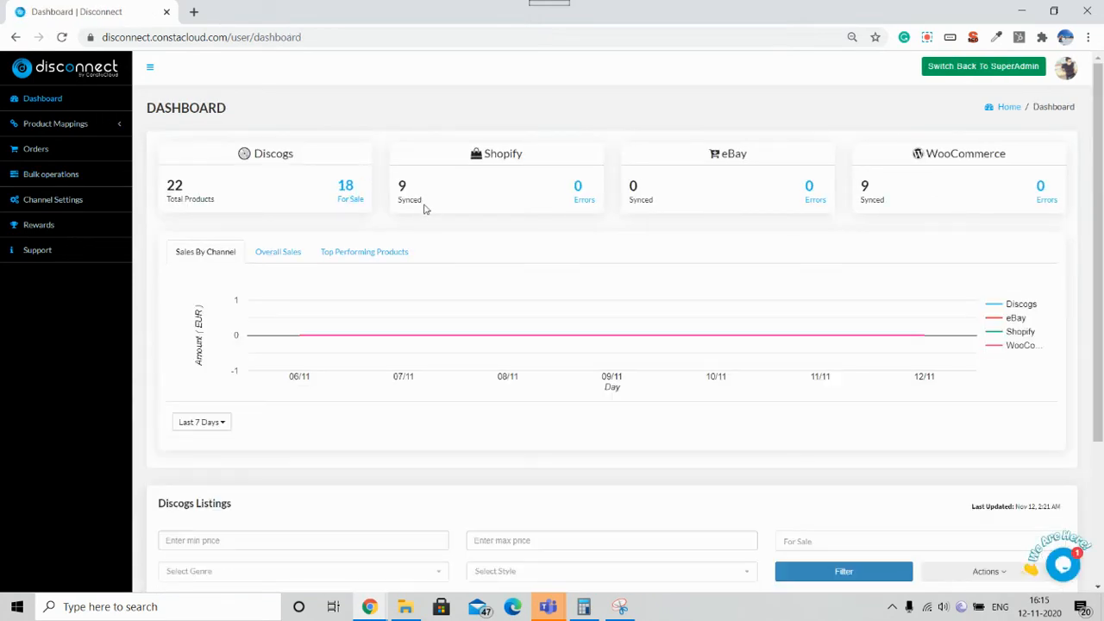
left_click(75, 200)
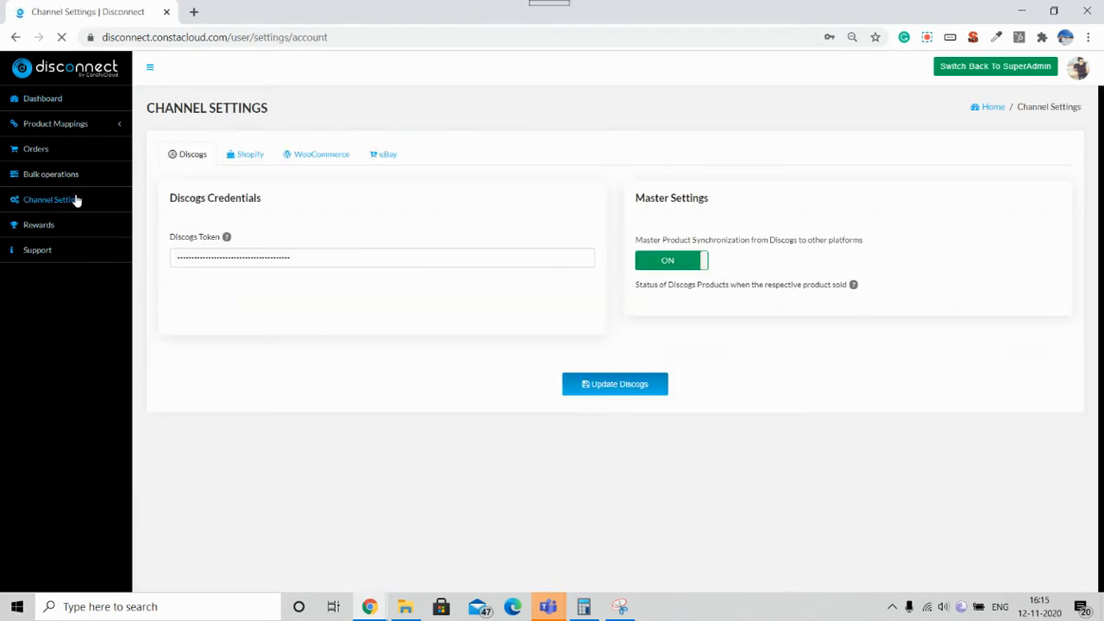
left_click(243, 160)
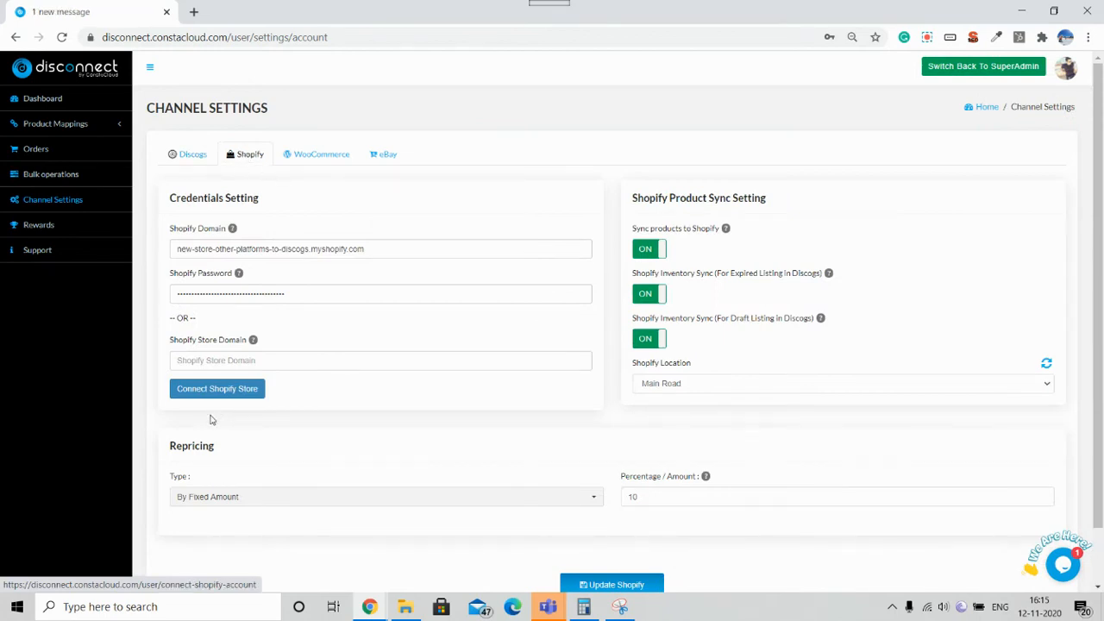
left_click(326, 160)
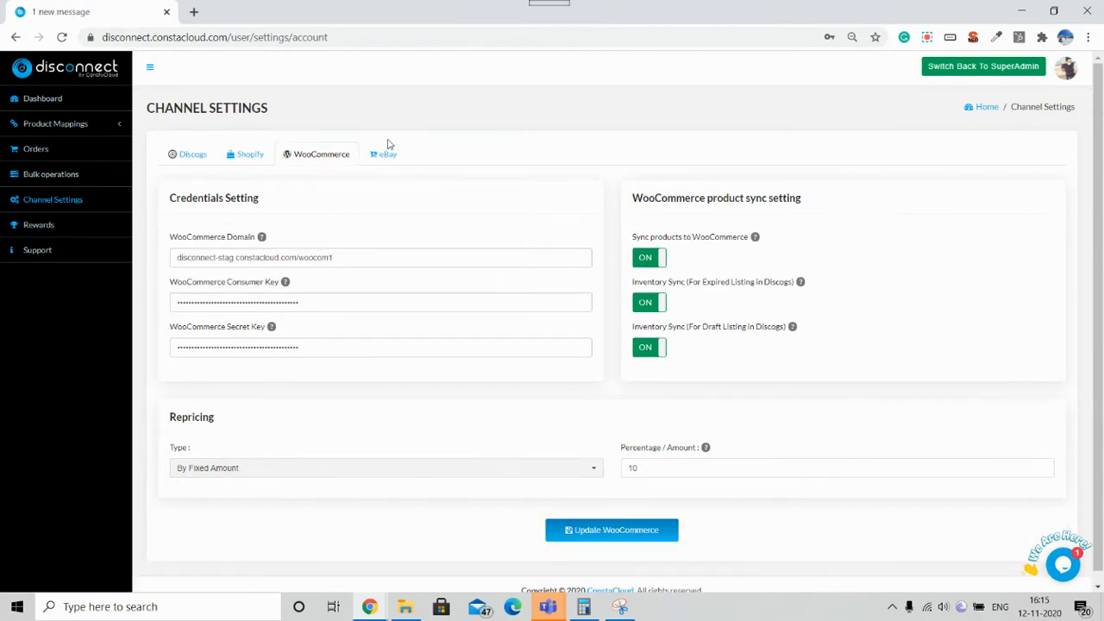
left_click(387, 155)
scroll(336, 417, "down", 5)
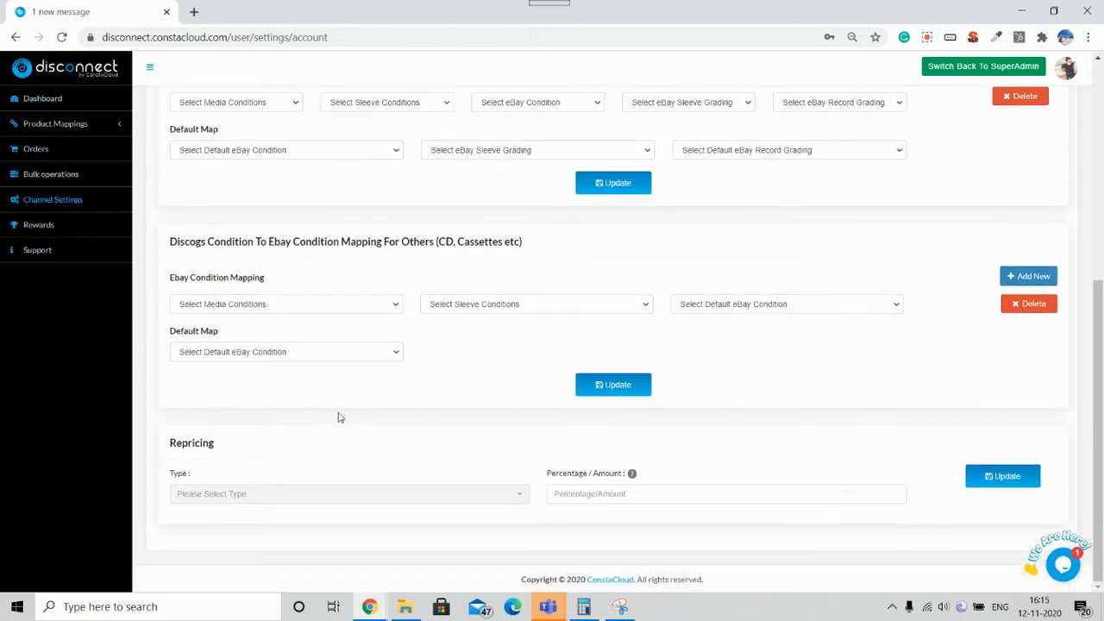
scroll(345, 362, "up", 6)
left_click(242, 153)
scroll(249, 364, "down", 1)
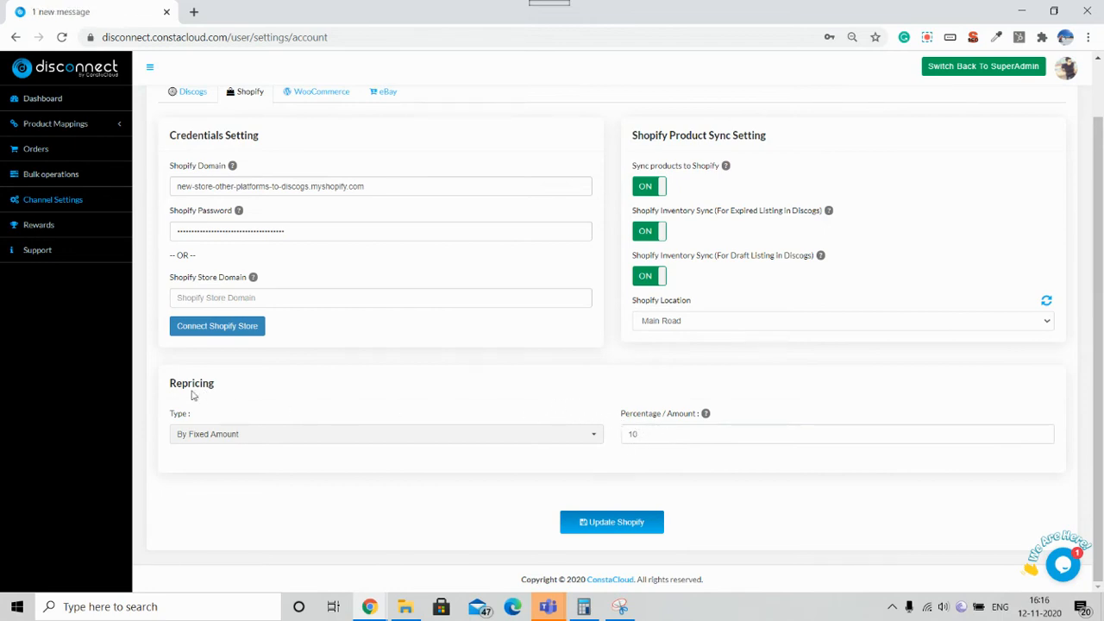
left_click_drag(164, 386, 238, 388)
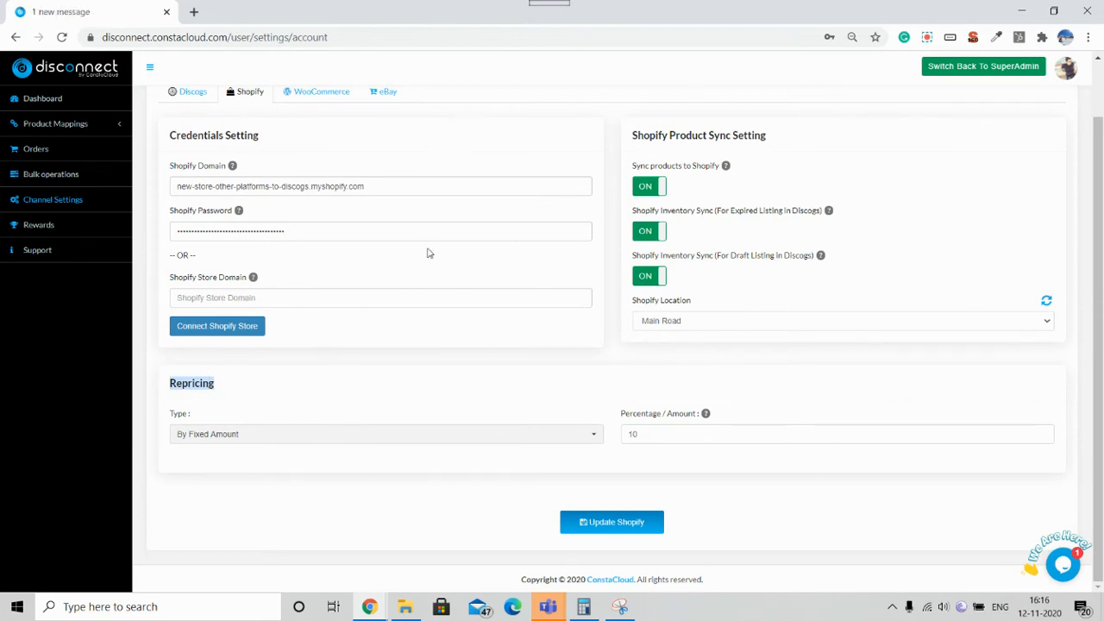
scroll(431, 334, "up", 1)
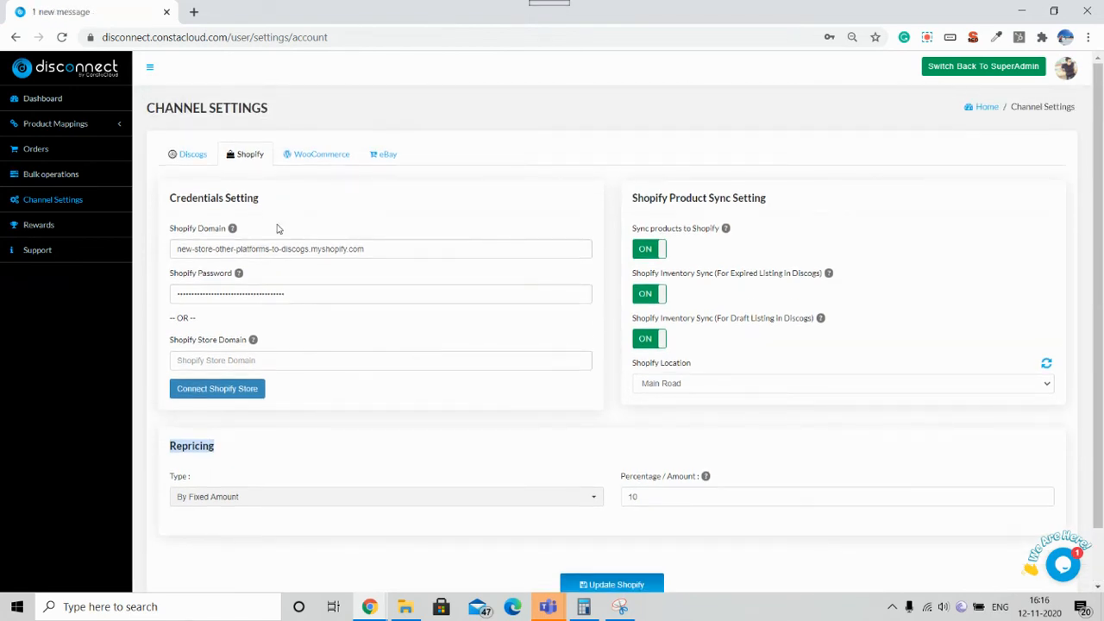
Step: Return to the dashboard's Discogs listings and view the bulk comment update form, closing it without entering a comment
left_click(44, 99)
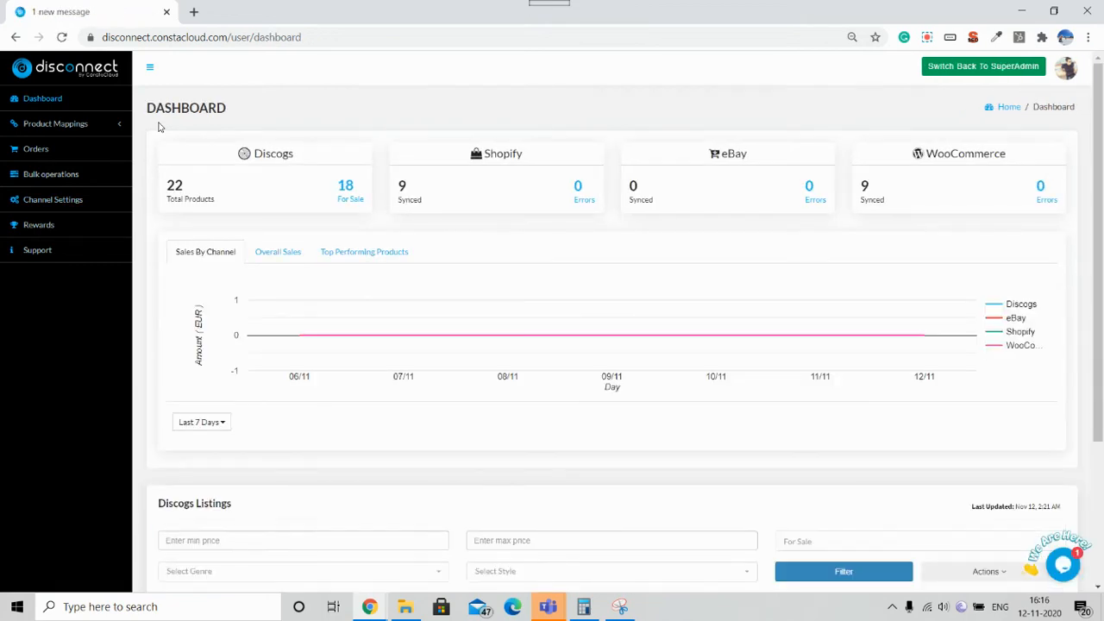
scroll(313, 192, "down", 2)
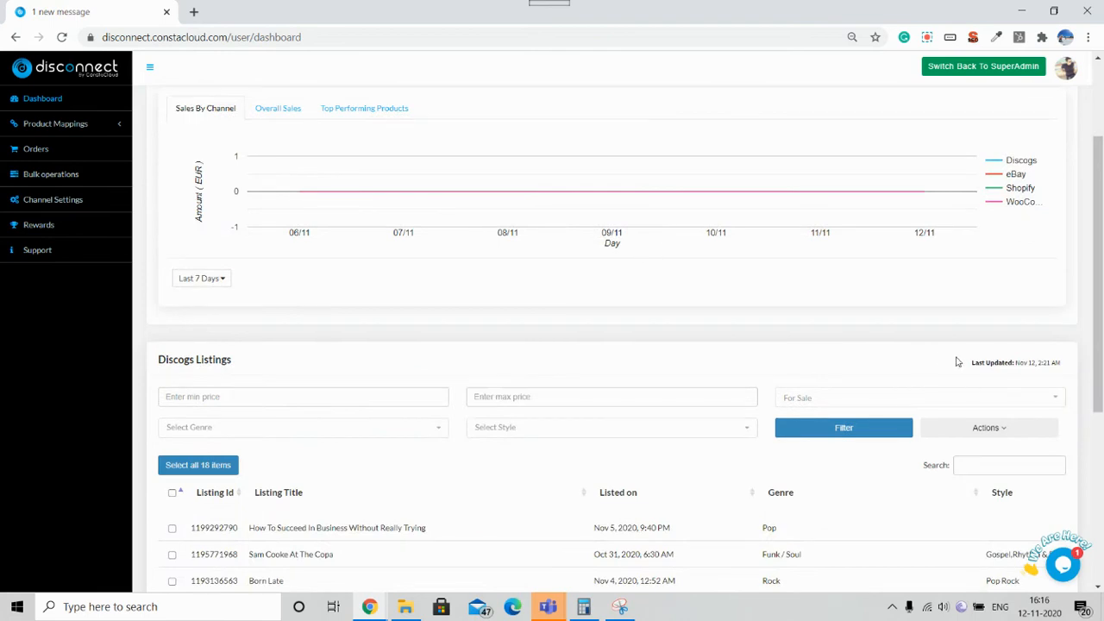
left_click(1009, 423)
scroll(978, 389, "down", 1)
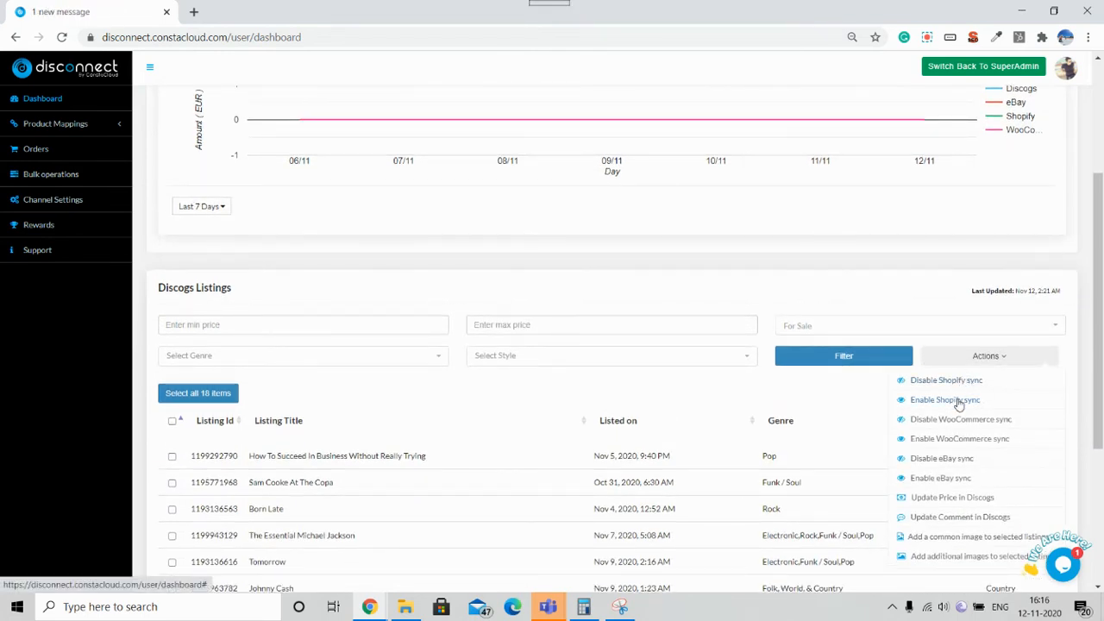
scroll(956, 404, "down", 1)
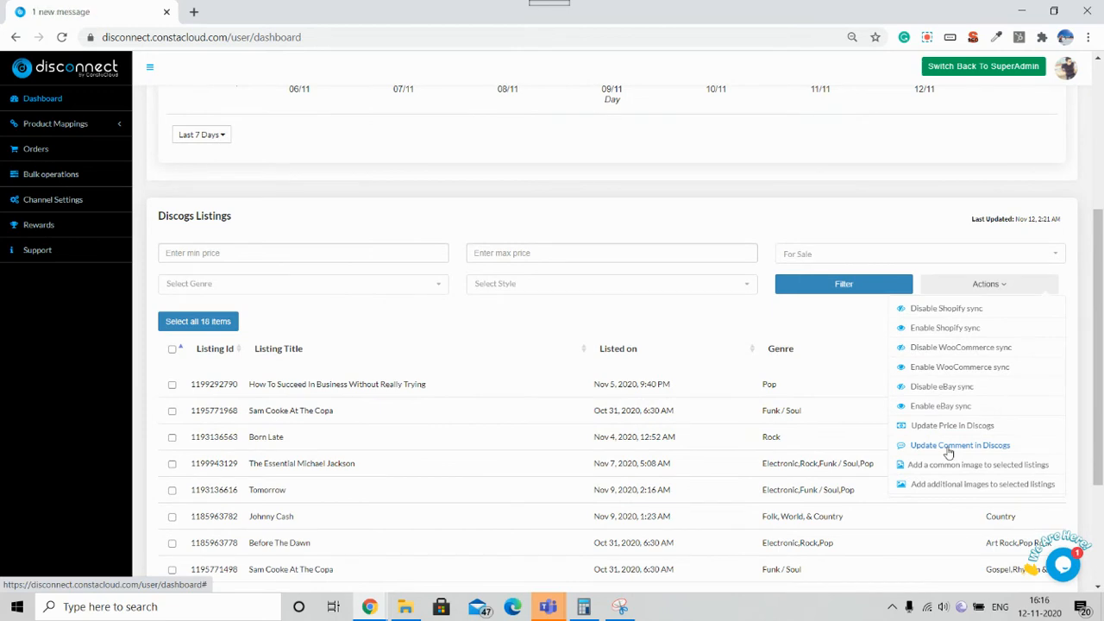
left_click(947, 447)
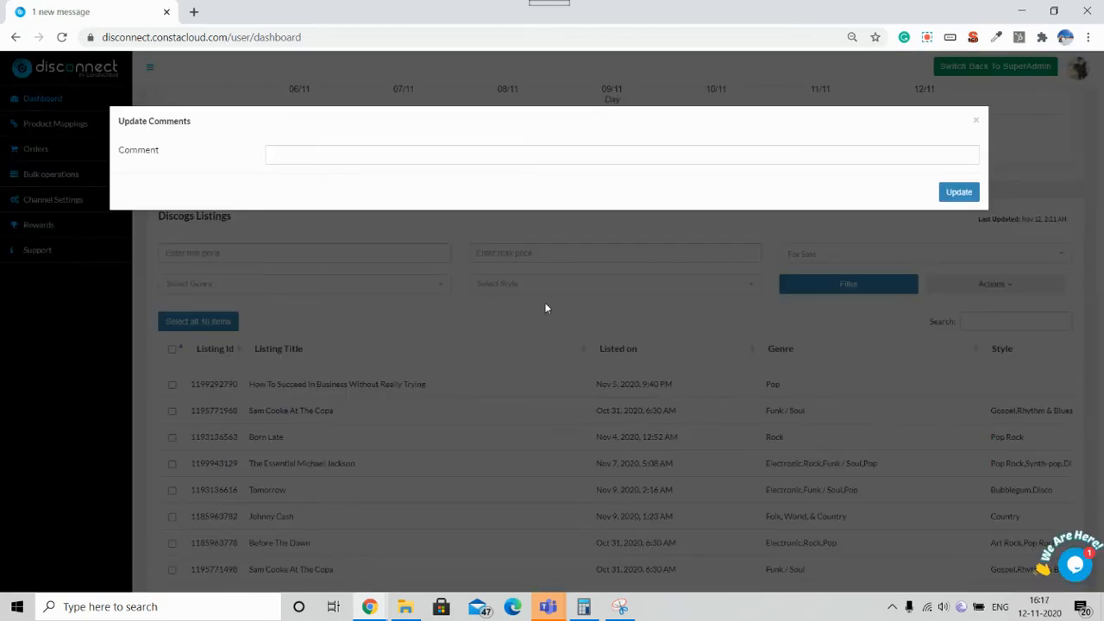
left_click(335, 152)
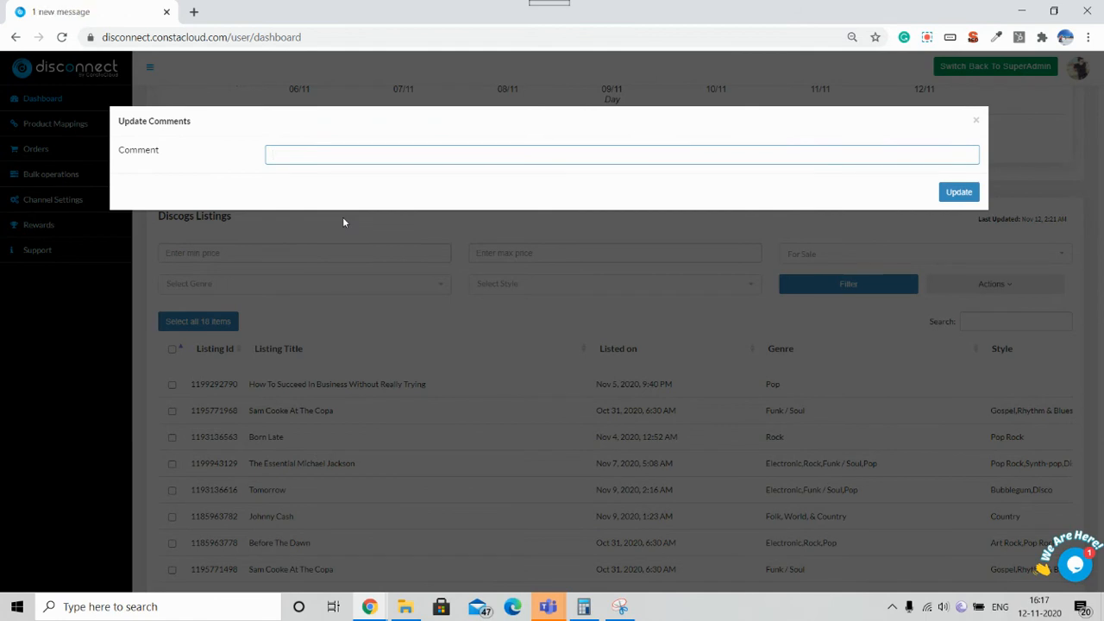
left_click(422, 304)
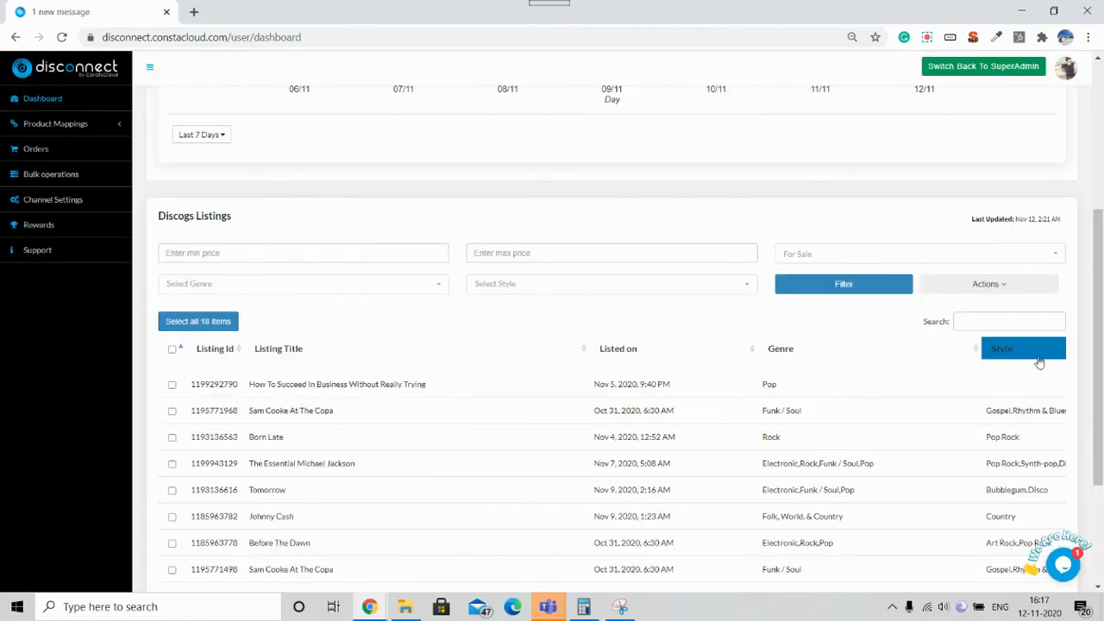
Step: Select all 18 Discogs listings and view the form for adding a common image, closing it without choosing a file
left_click(983, 283)
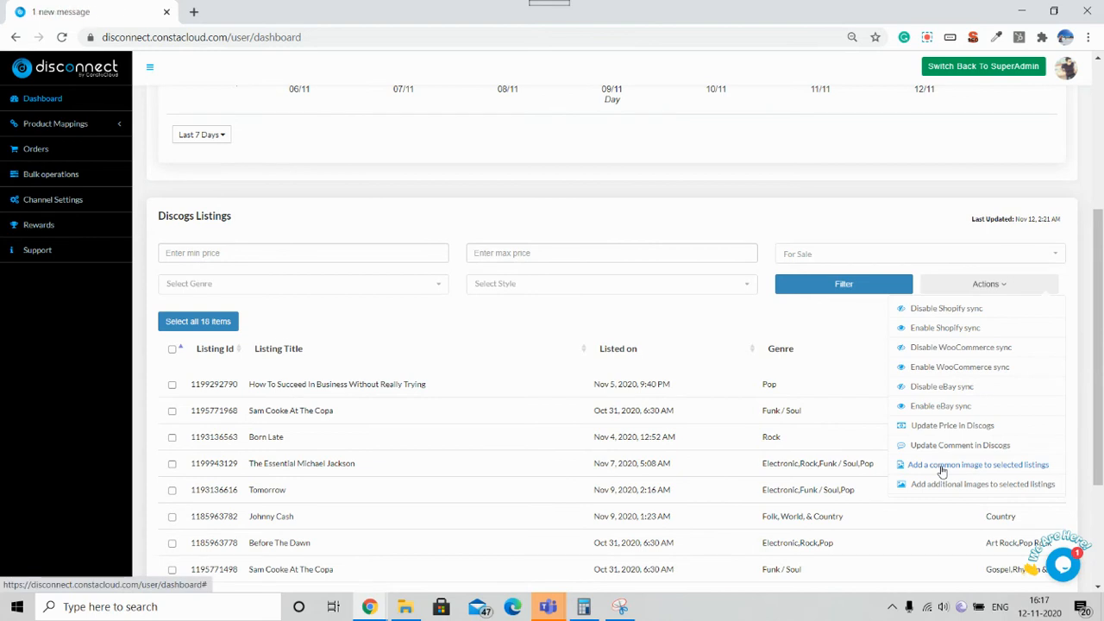
scroll(362, 380, "down", 1)
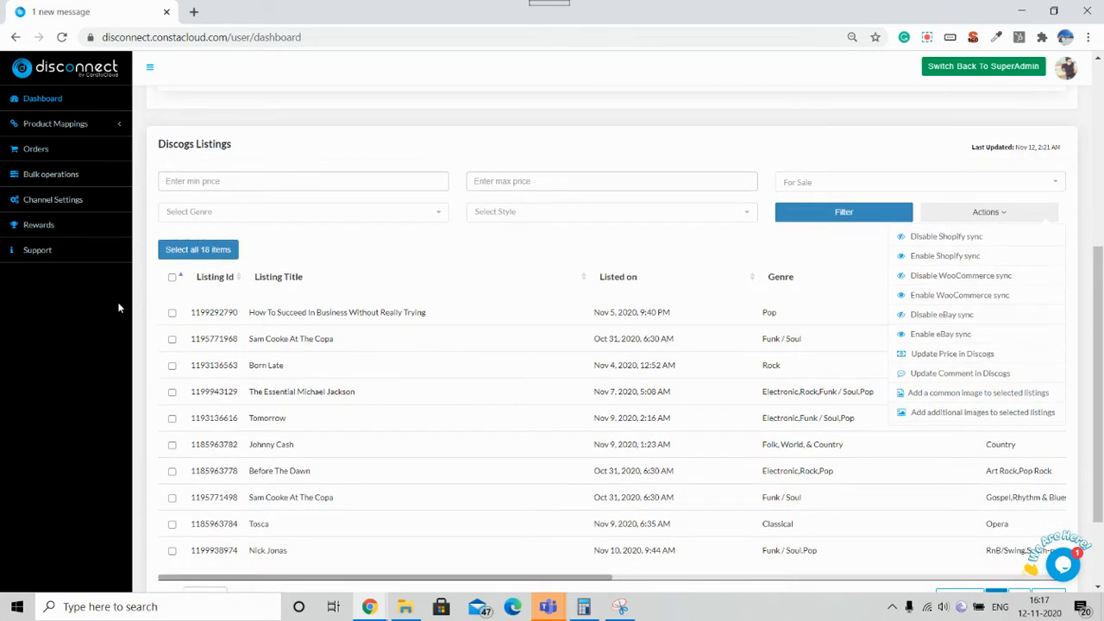
left_click(199, 255)
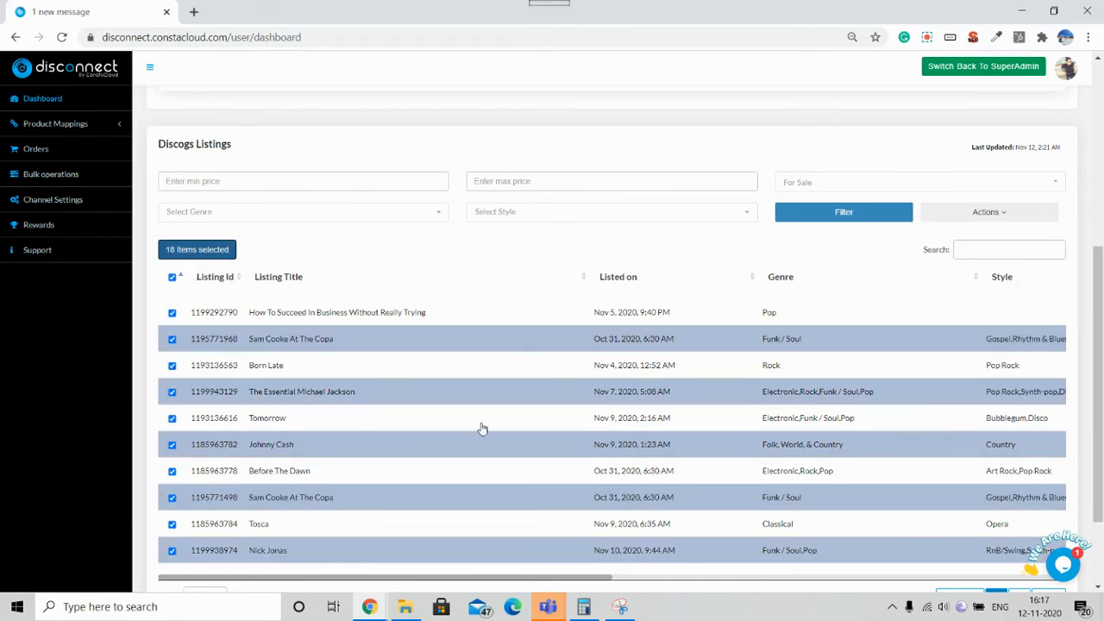
left_click(988, 214)
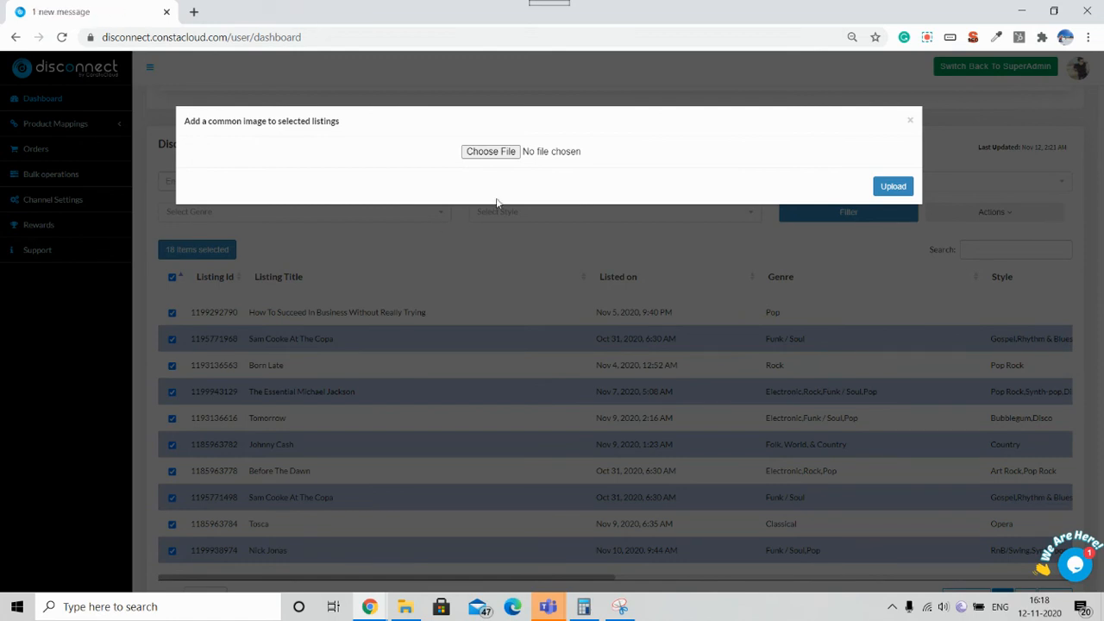
left_click(501, 156)
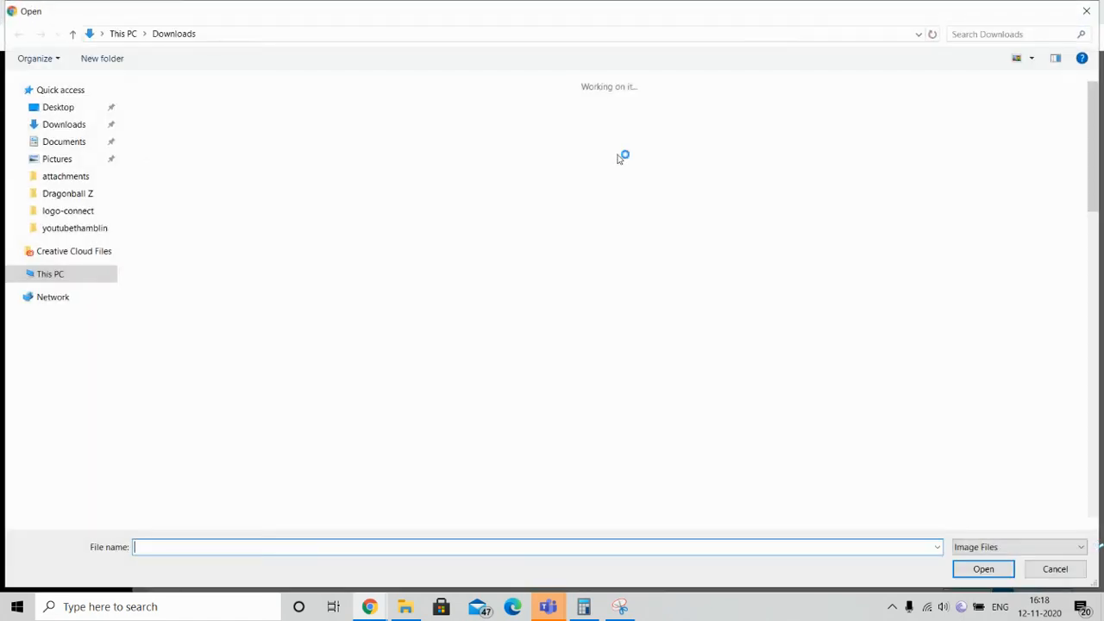
left_click(1092, 11)
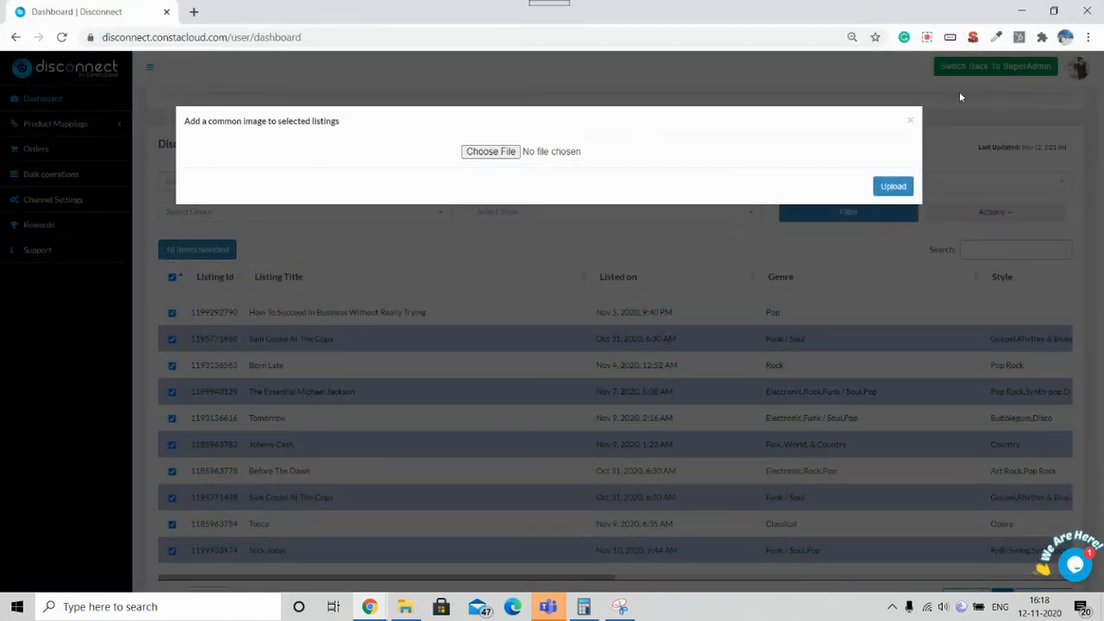
left_click(913, 123)
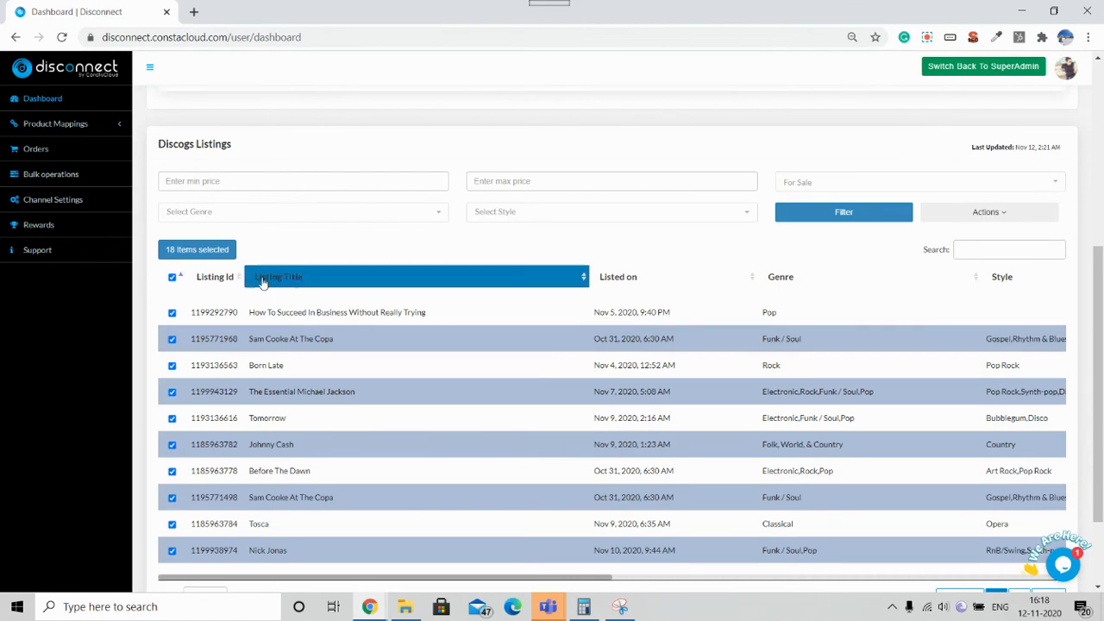
Step: Clear the selection of all 18 items and select only the first six listings, from "How To Succeed In Business Without Really Trying" to "Johnny Cash"
left_click(191, 257)
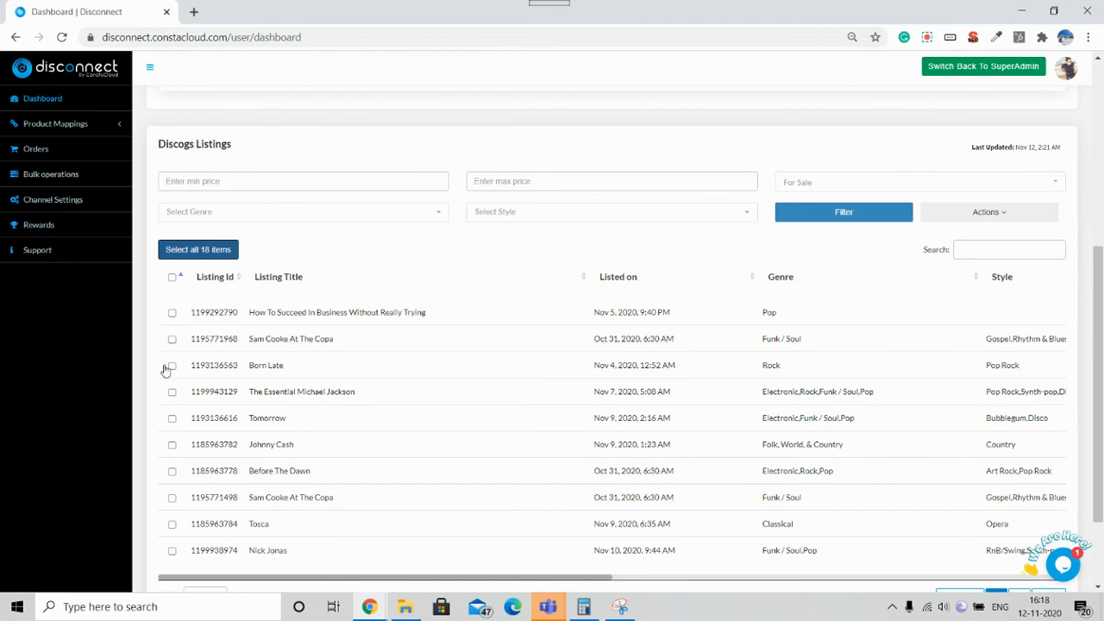
left_click(951, 216)
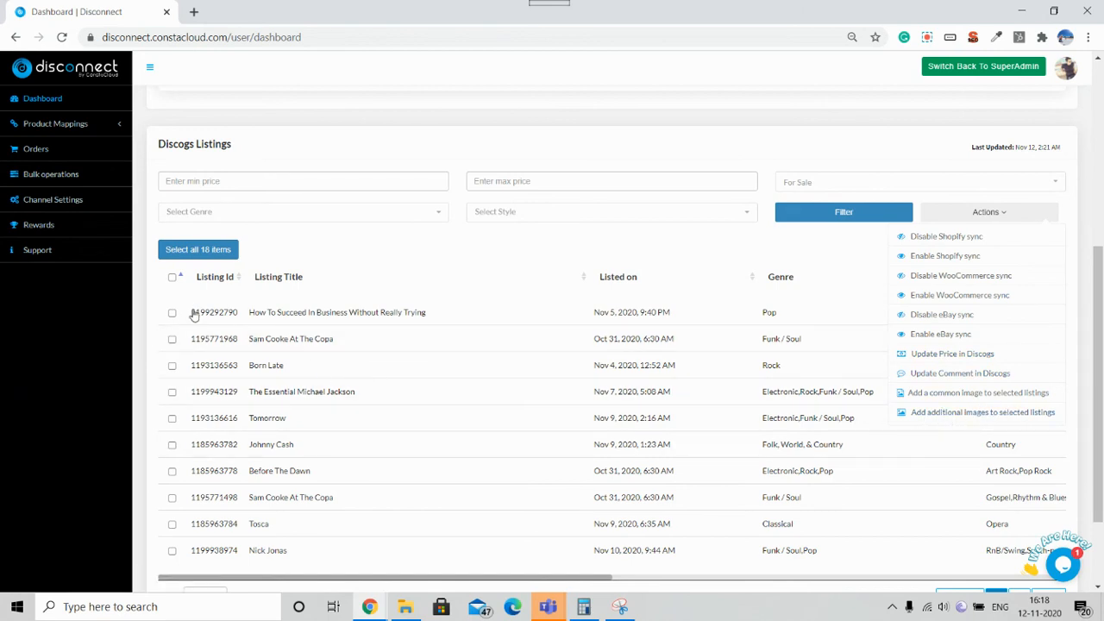
left_click(173, 313)
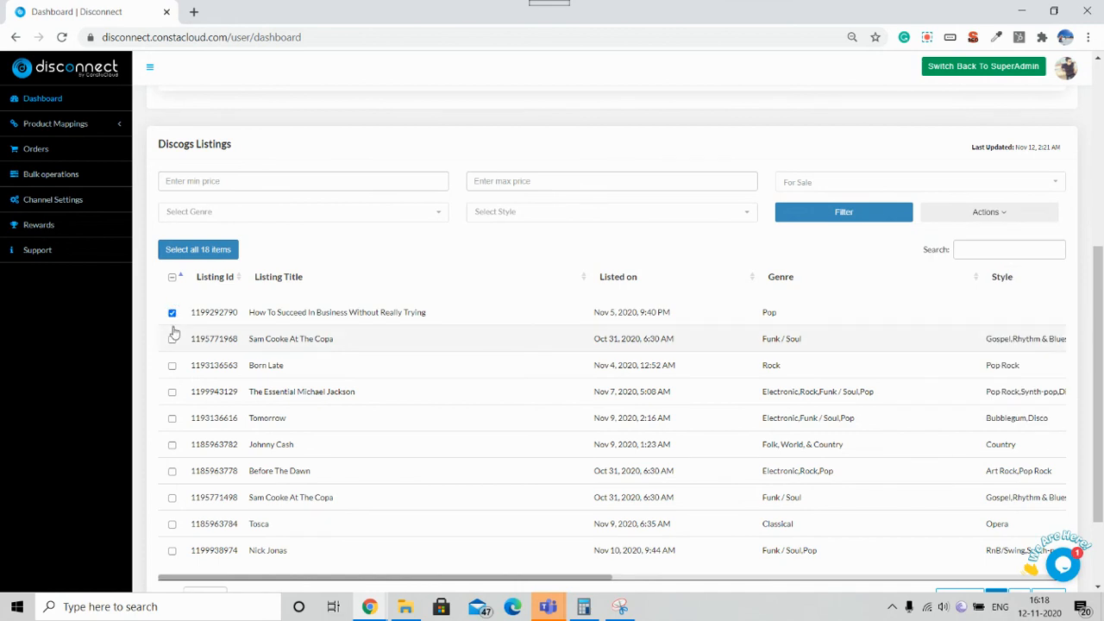
left_click(171, 339)
left_click(171, 365)
left_click(172, 391)
left_click(172, 419)
left_click(172, 445)
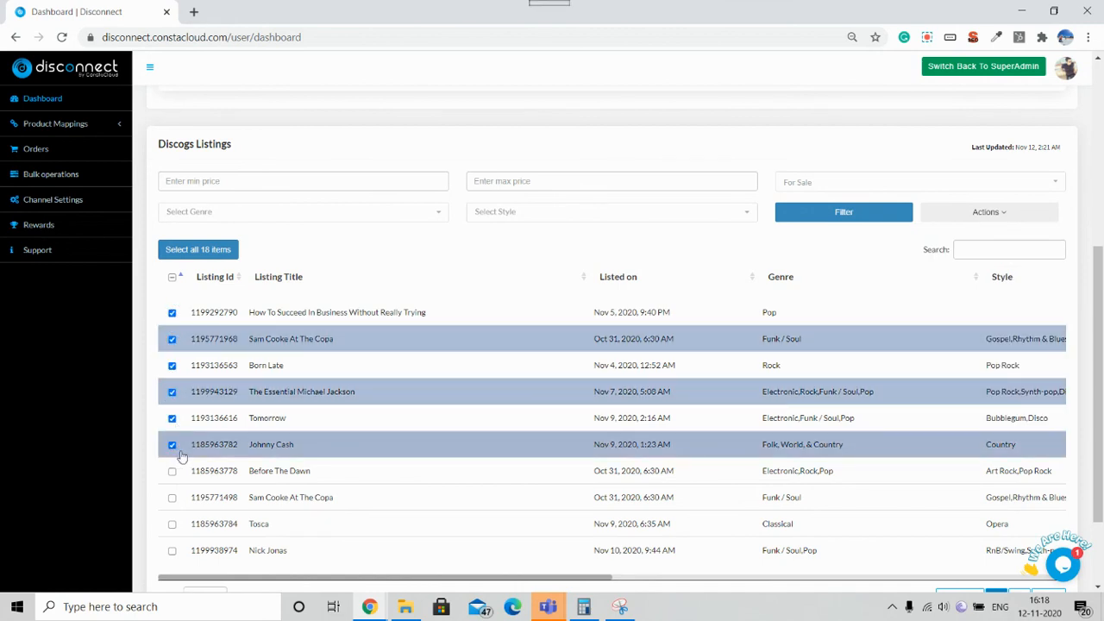
Step: View the form for adding additional images to the six selected listings, close it without choosing files, and show the bulk actions again
left_click(993, 214)
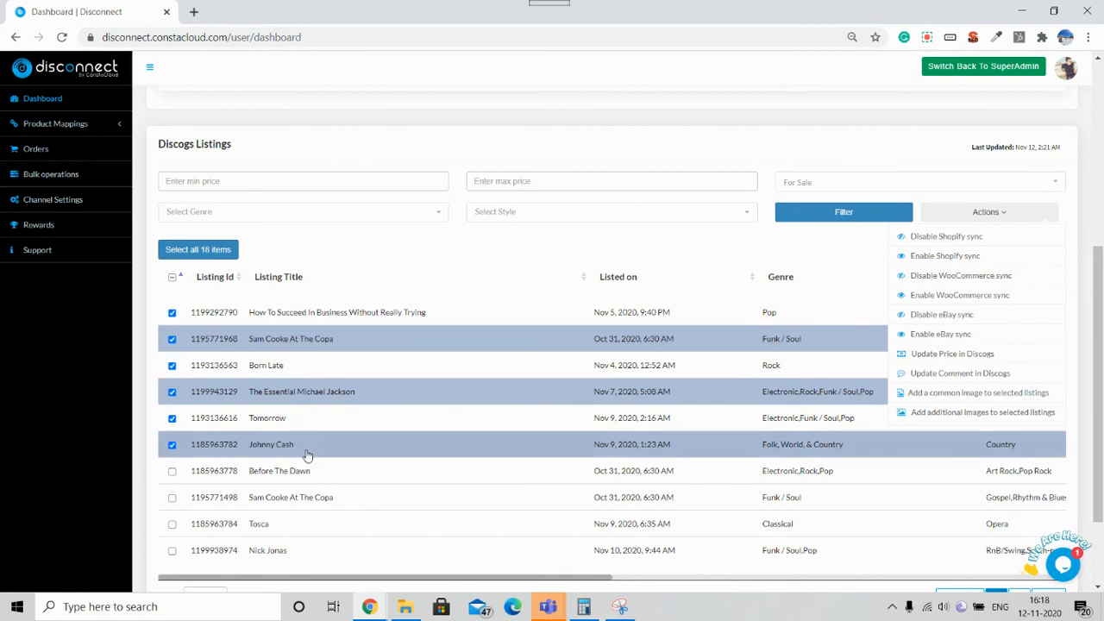
left_click(949, 413)
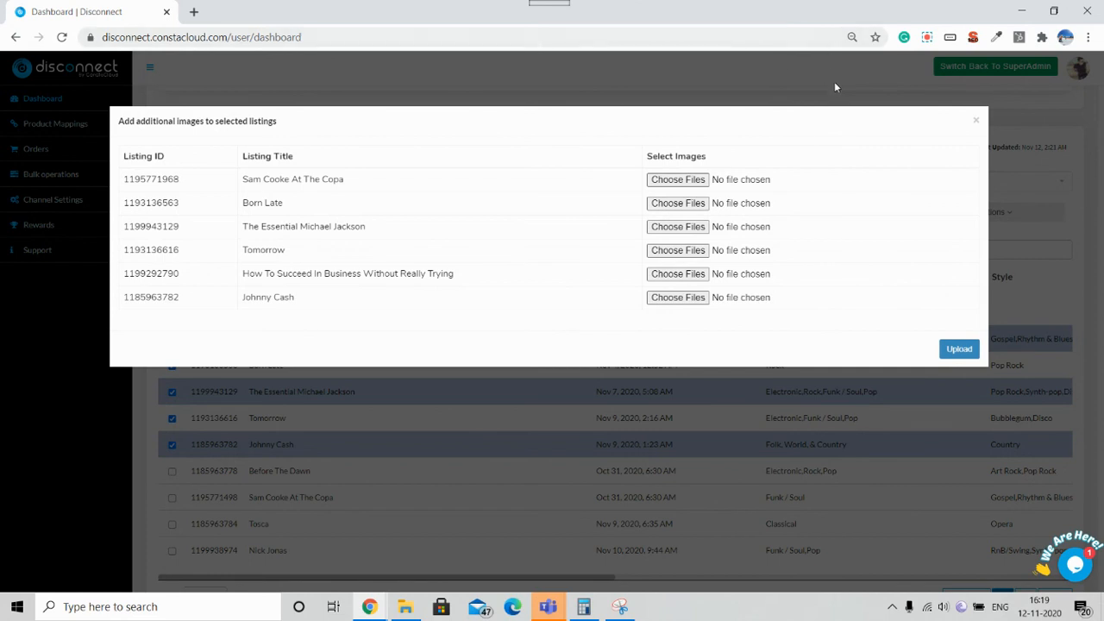
left_click(976, 121)
left_click(987, 213)
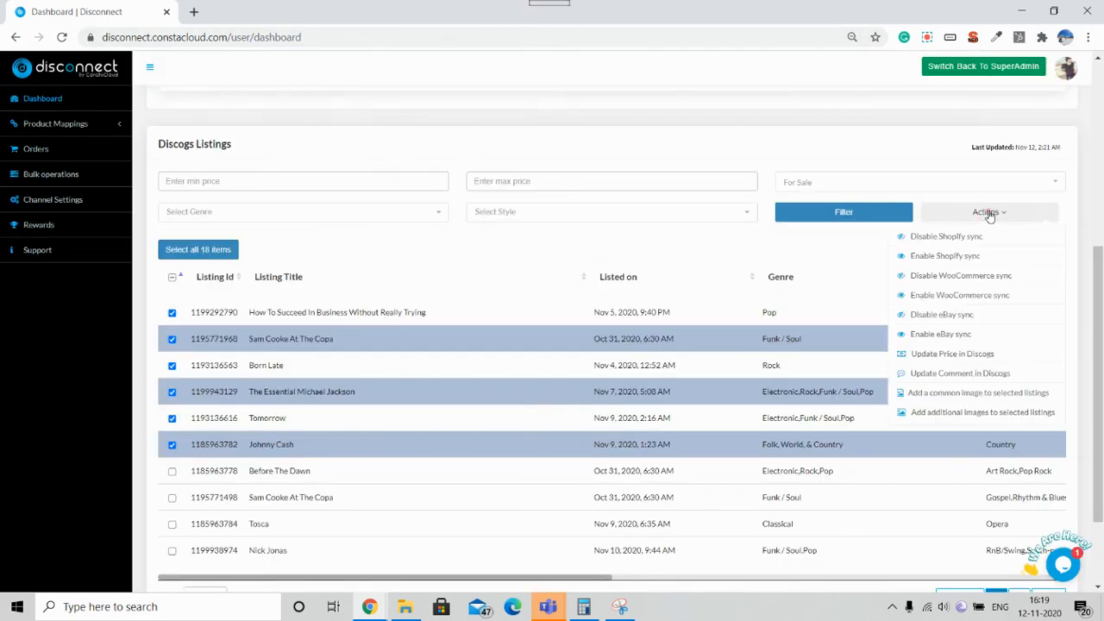